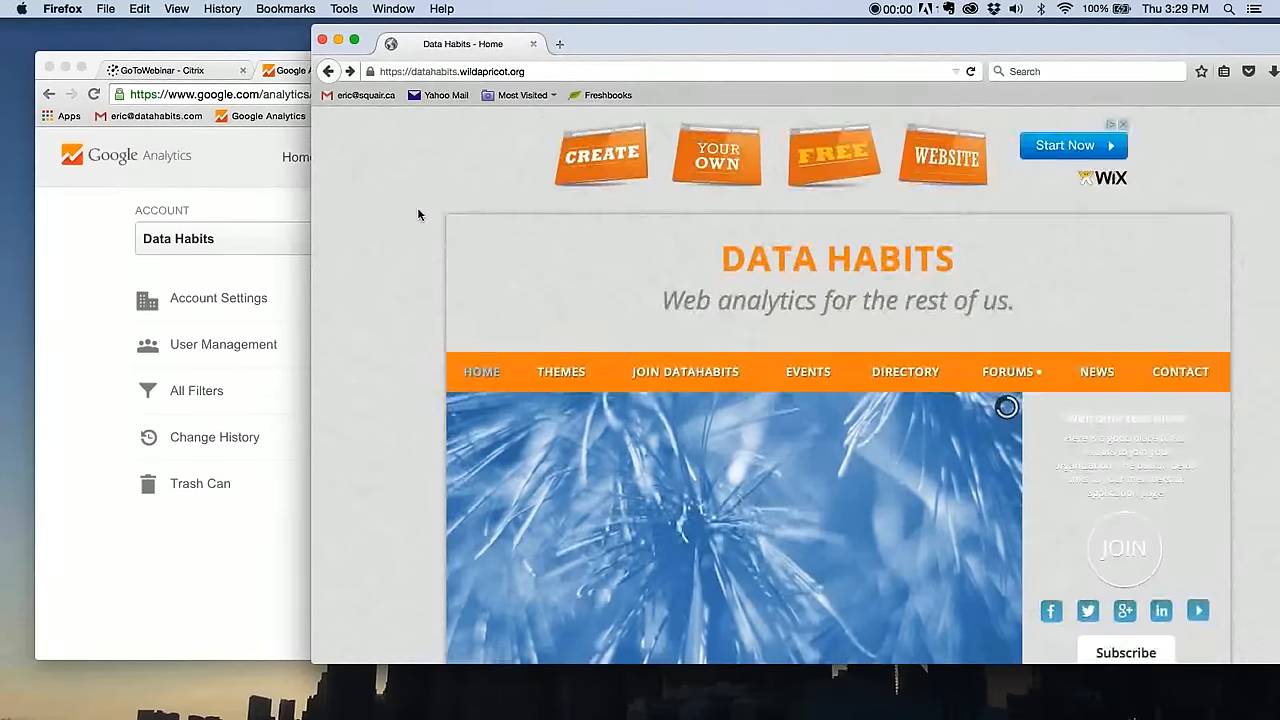
- Start a Data Habits membership application on the Join DataHabits page, choosing the Free Membership level
{"action": "scroll", "coordinate": [385, 214], "scroll_direction": "down", "scroll_amount": 3}
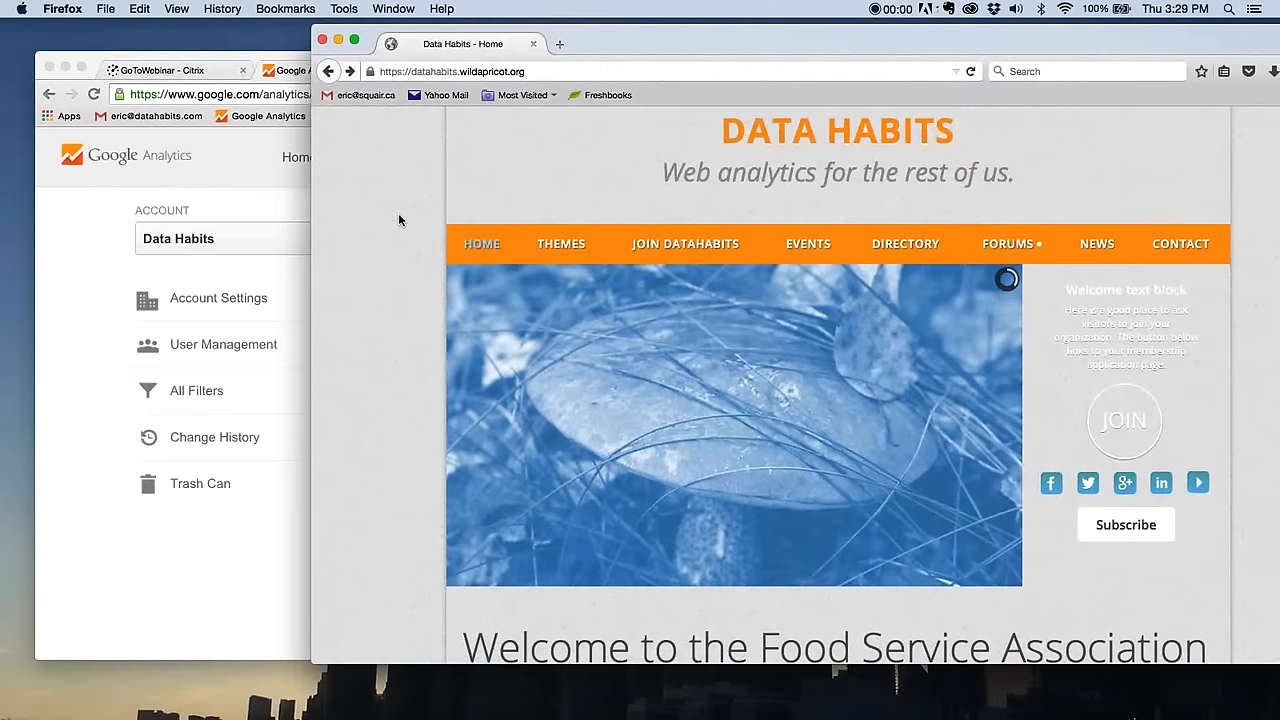
{"action": "left_click", "coordinate": [684, 246]}
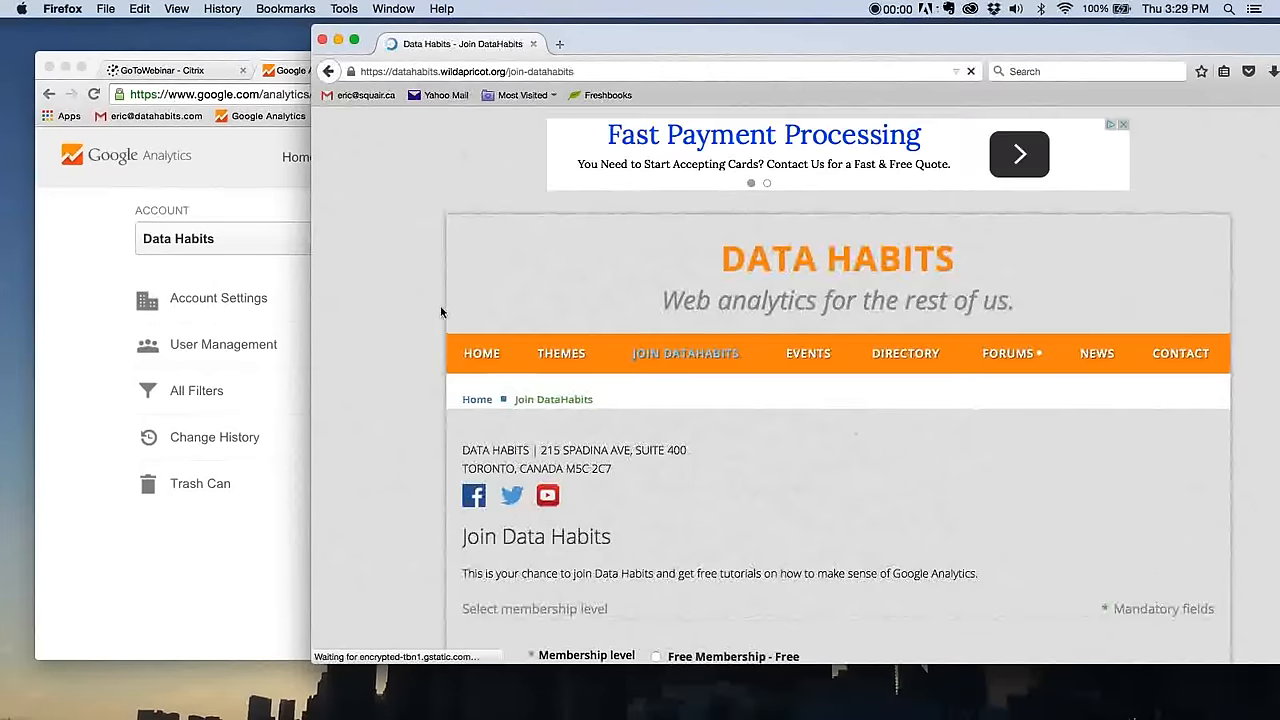
{"action": "scroll", "coordinate": [440, 312], "scroll_direction": "down", "scroll_amount": 5}
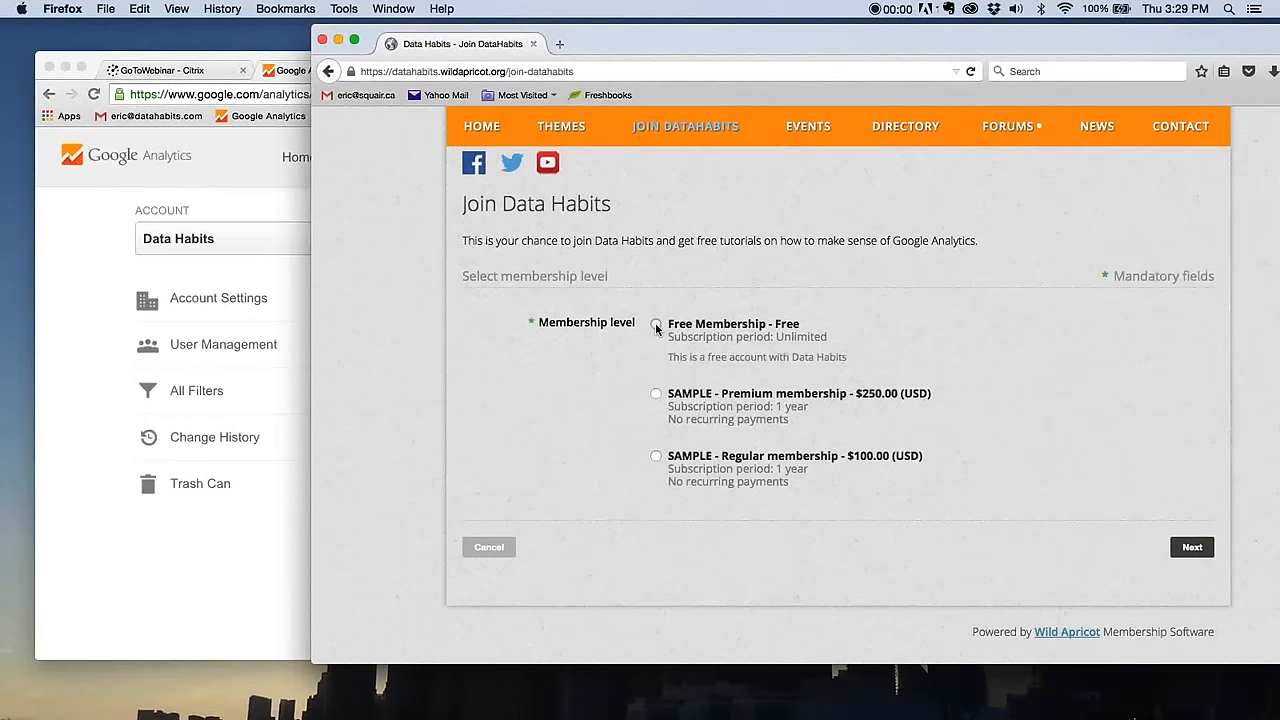
{"action": "left_click", "coordinate": [656, 326]}
{"action": "left_click", "coordinate": [1193, 547]}
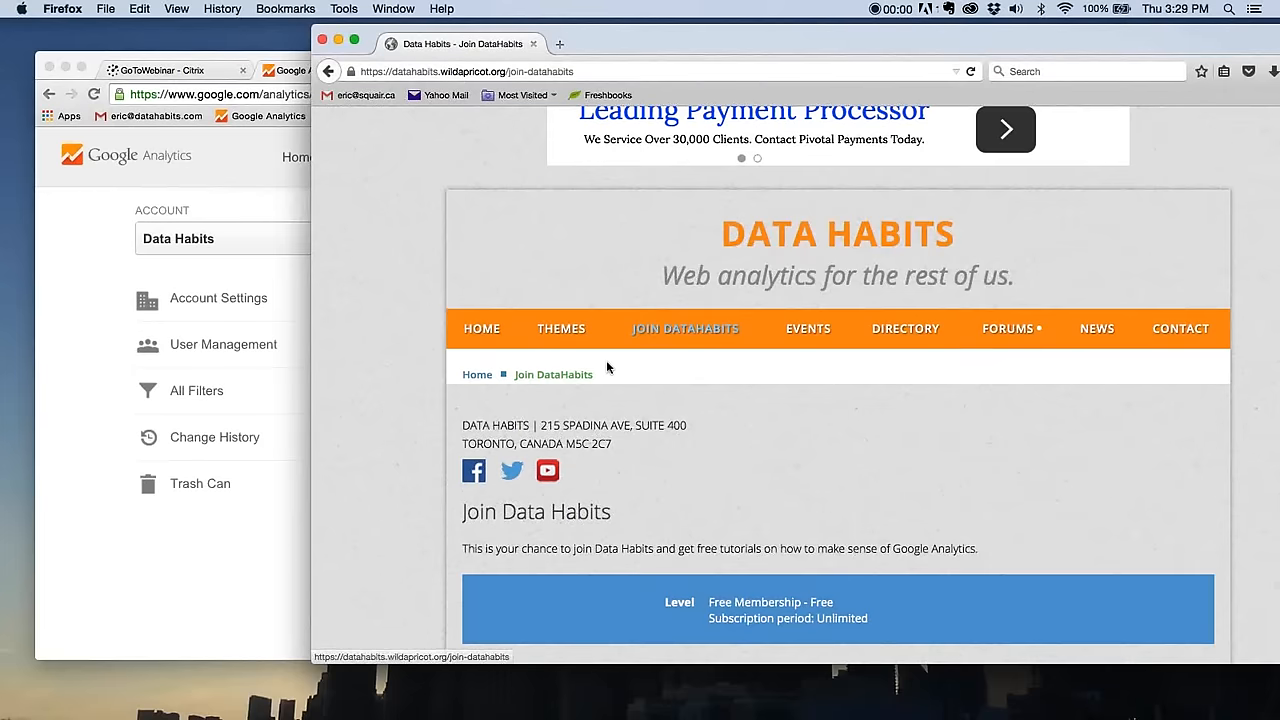
- Enter the applicant's email and the security check code in the membership application, and submit them
{"action": "scroll", "coordinate": [606, 360], "scroll_direction": "down", "scroll_amount": 2}
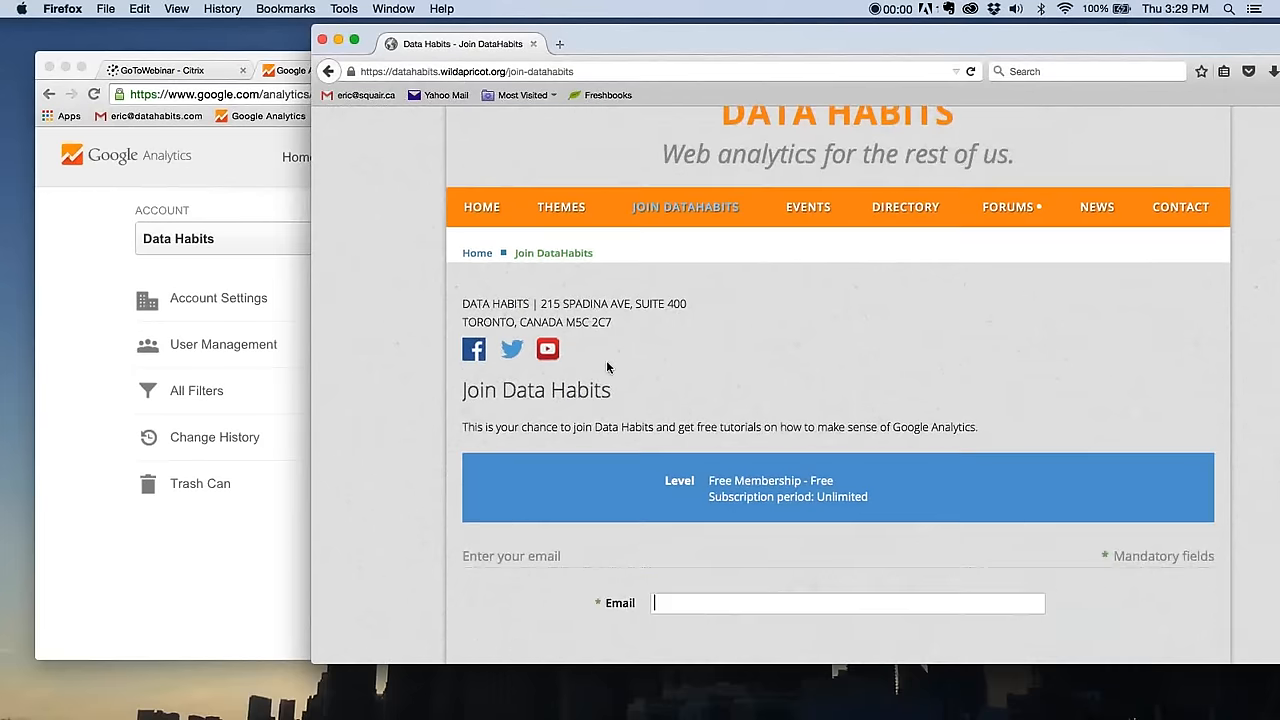
{"action": "scroll", "coordinate": [606, 362], "scroll_direction": "down", "scroll_amount": 5}
{"action": "type", "text": "test"}
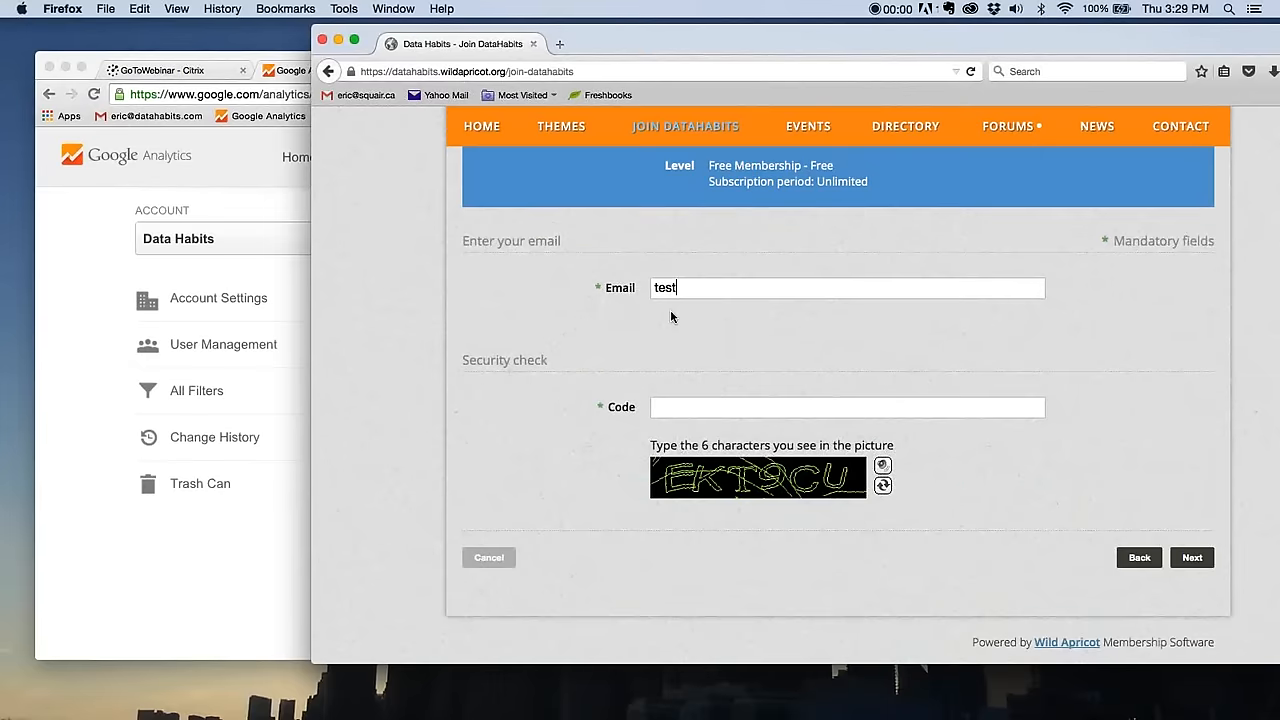
{"action": "type", "text": "@test.com"}
{"action": "left_click", "coordinate": [684, 407]}
{"action": "type", "text": "ekT9CU"}
{"action": "left_click", "coordinate": [1193, 560]}
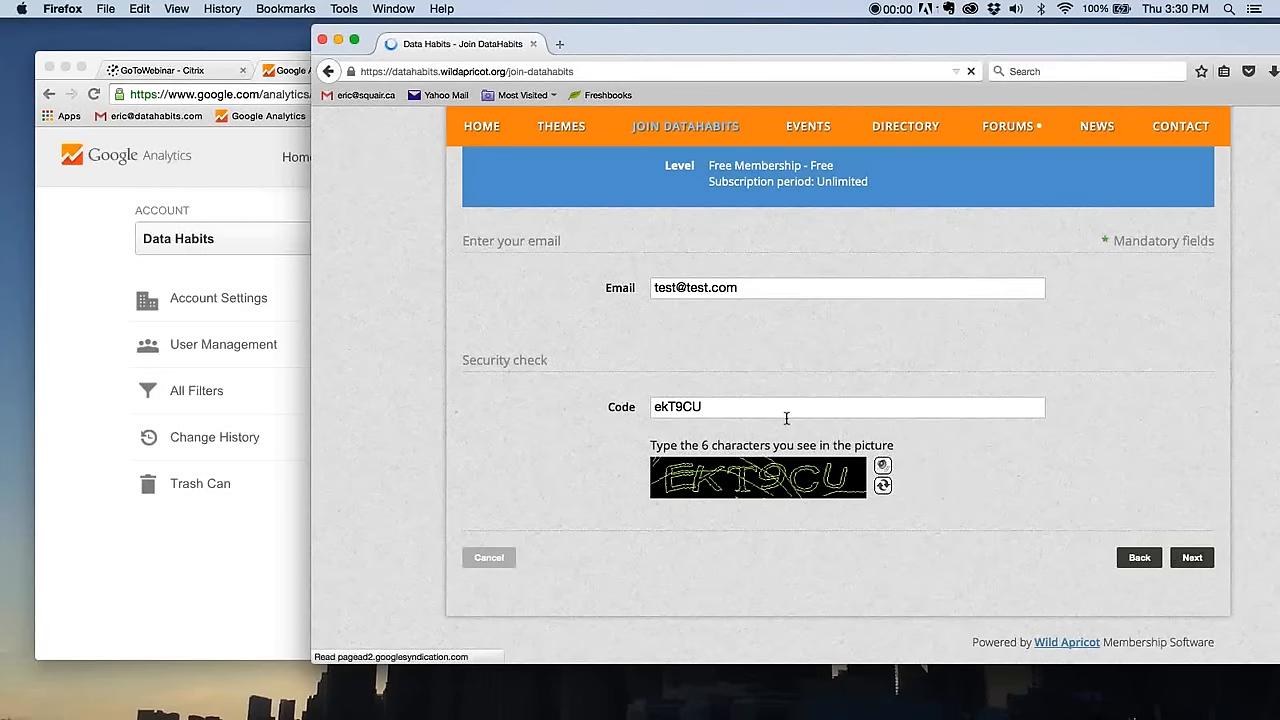
- Fill in the applicant's first and last name in the application form and continue to the review page
{"action": "scroll", "coordinate": [664, 485], "scroll_direction": "down", "scroll_amount": 3}
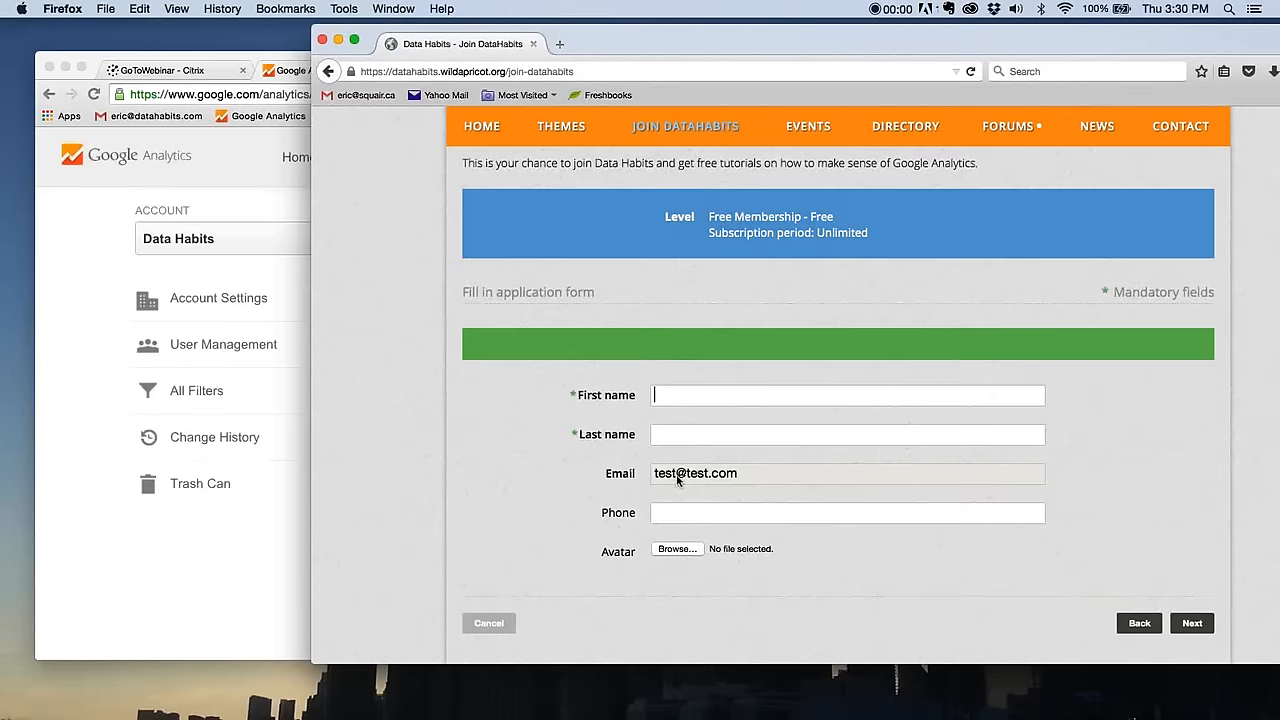
{"action": "type", "text": "Eric"}
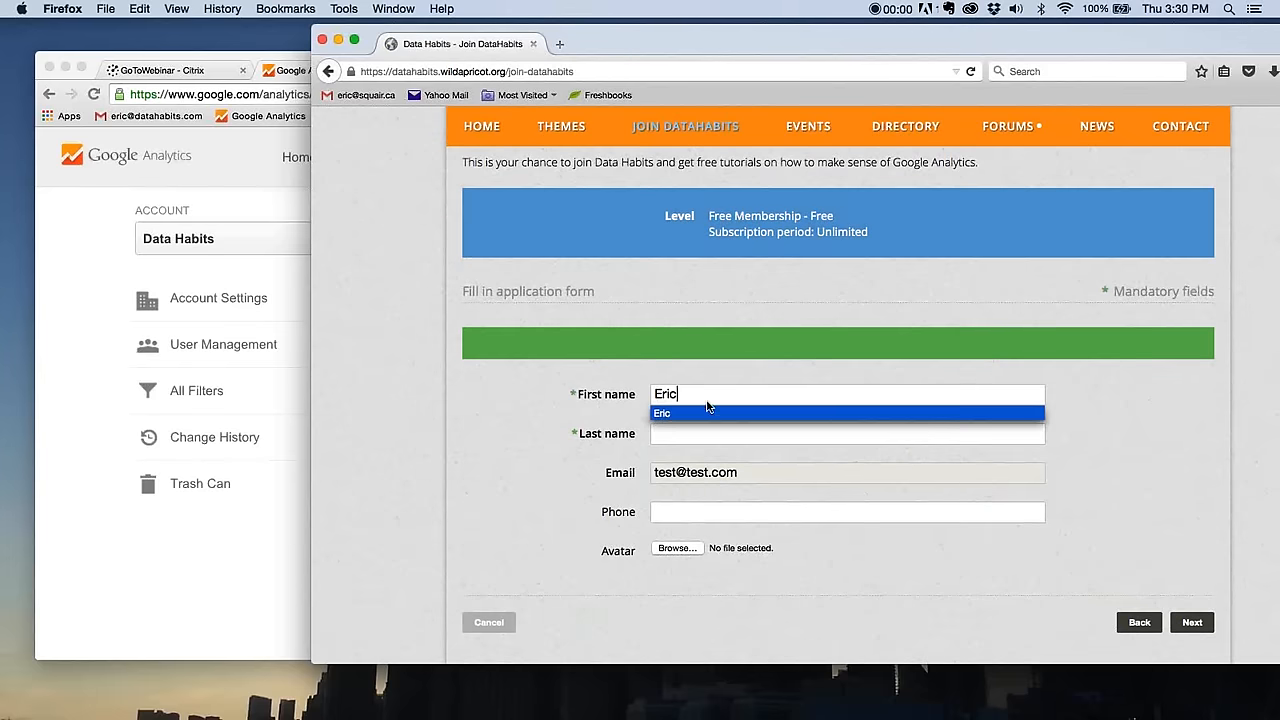
{"action": "left_click", "coordinate": [670, 430]}
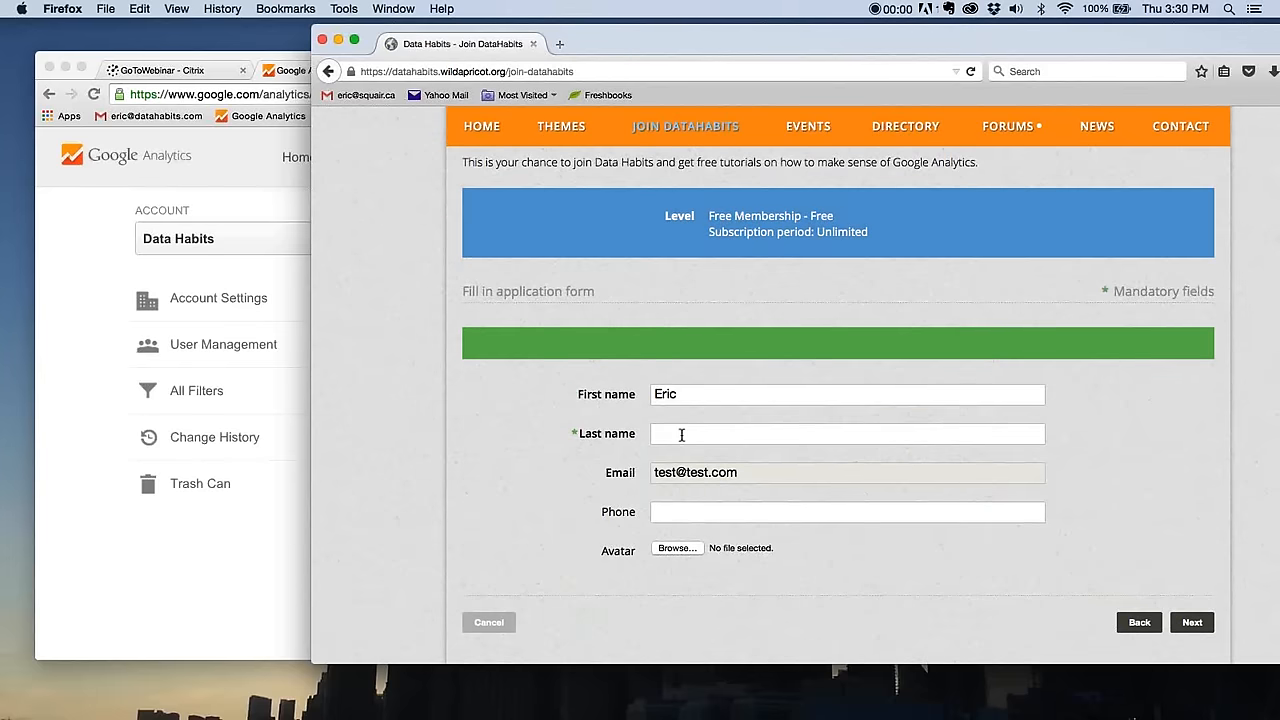
{"action": "type", "text": "D"}
{"action": "key", "text": "BackSpace"}
{"action": "type", "text": "S"}
{"action": "left_click", "coordinate": [680, 453]}
{"action": "left_click", "coordinate": [1192, 623]}
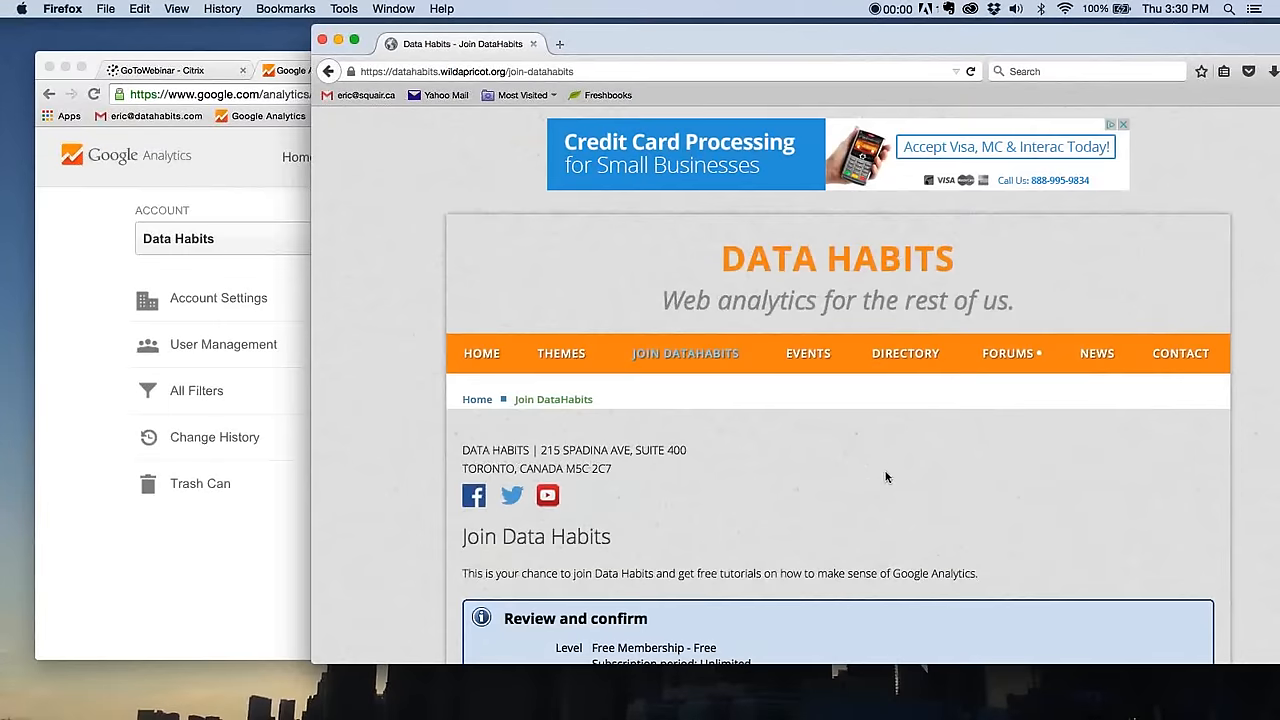
- Review the application data and confirm the free membership application
{"action": "scroll", "coordinate": [885, 477], "scroll_direction": "down", "scroll_amount": 5}
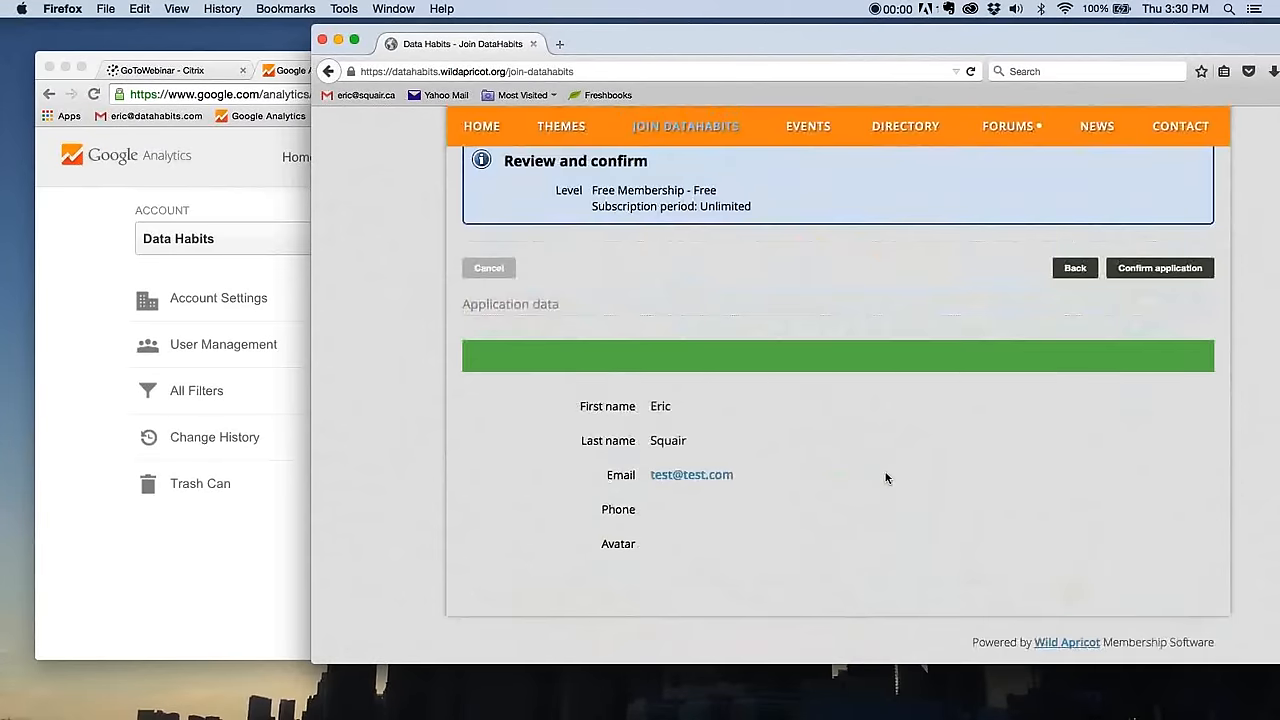
{"action": "scroll", "coordinate": [885, 477], "scroll_direction": "up", "scroll_amount": 2}
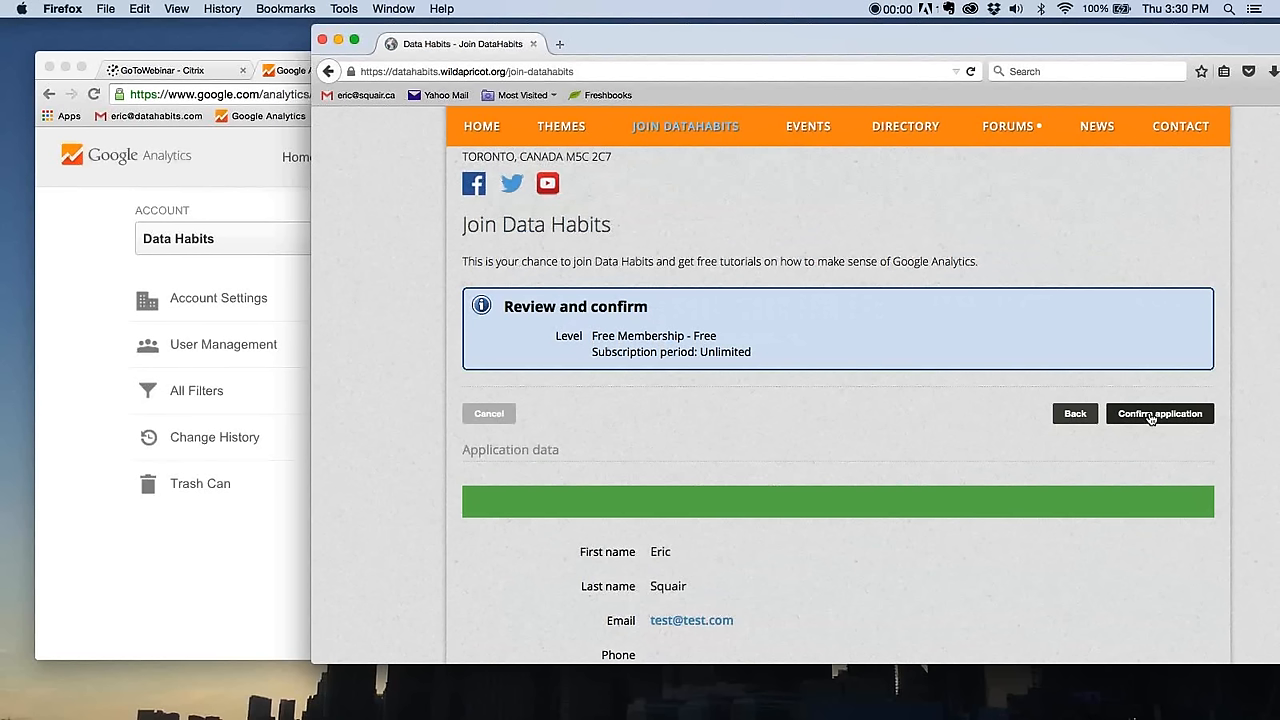
{"action": "left_click", "coordinate": [1150, 414]}
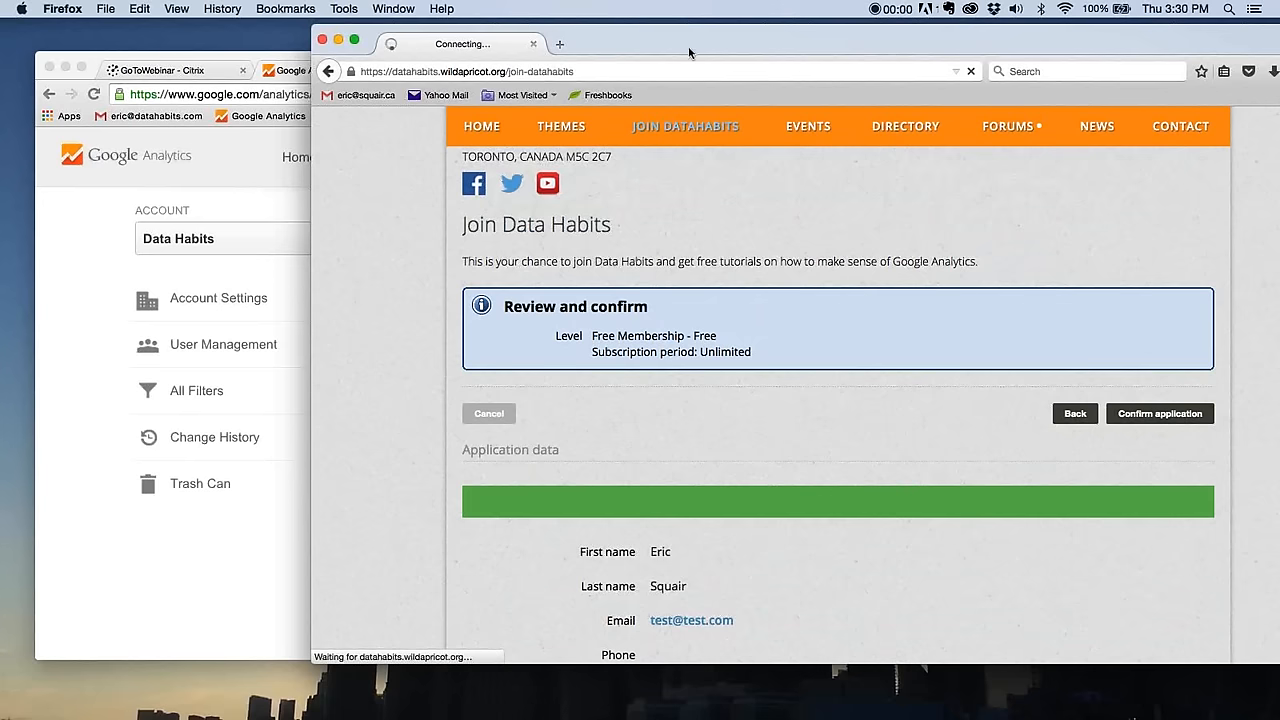
{"action": "left_click_drag", "start_coordinate": [687, 43], "coordinate": [568, 56]}
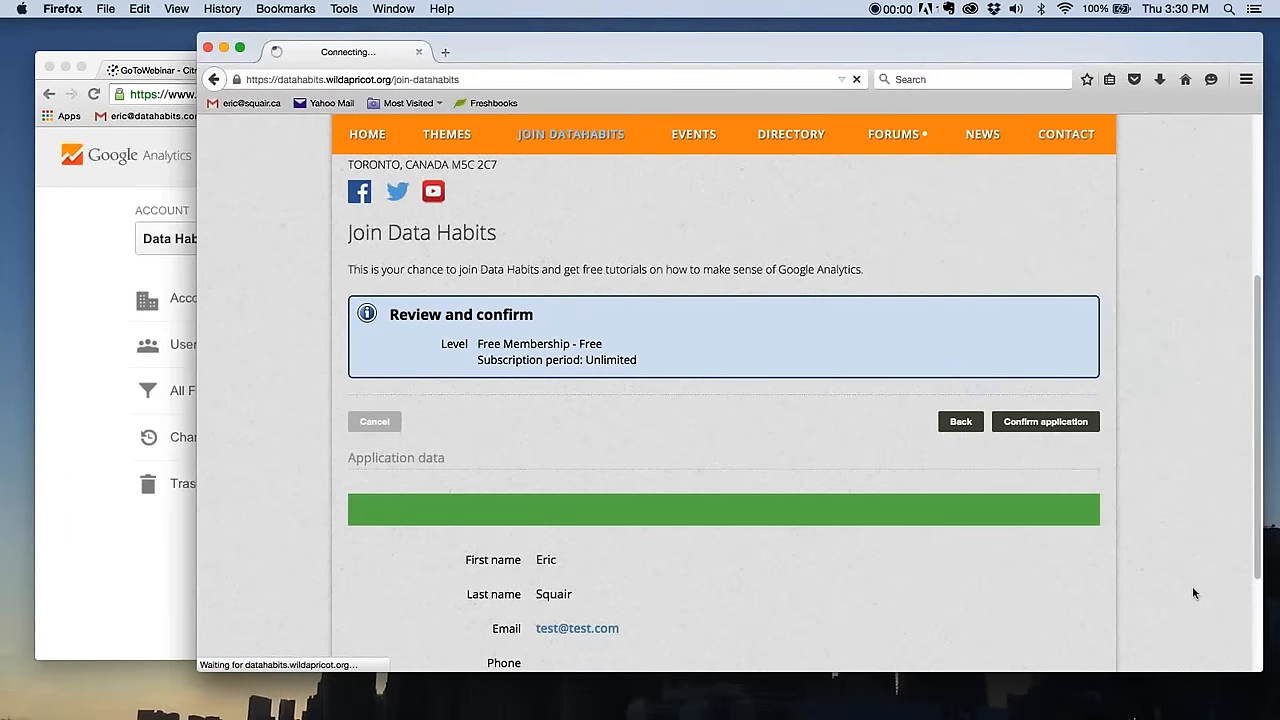
{"action": "key", "text": "super+plus"}
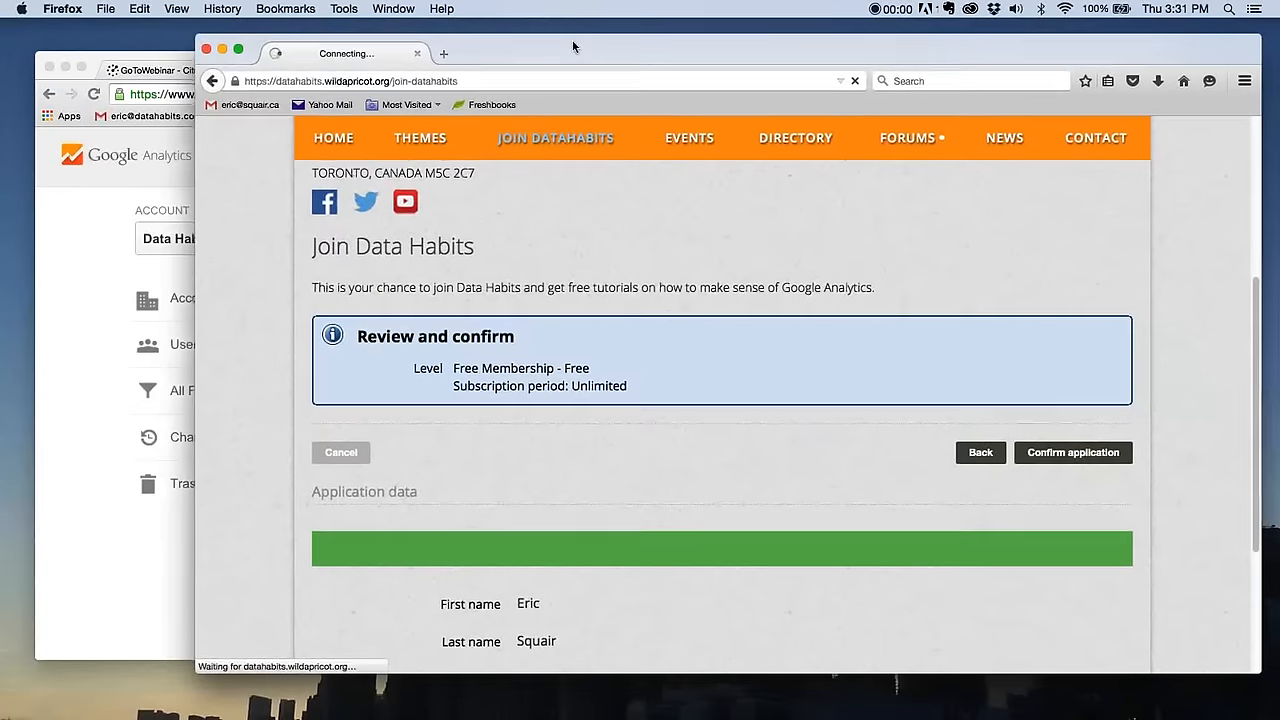
{"action": "left_click_drag", "start_coordinate": [572, 39], "coordinate": [563, 39]}
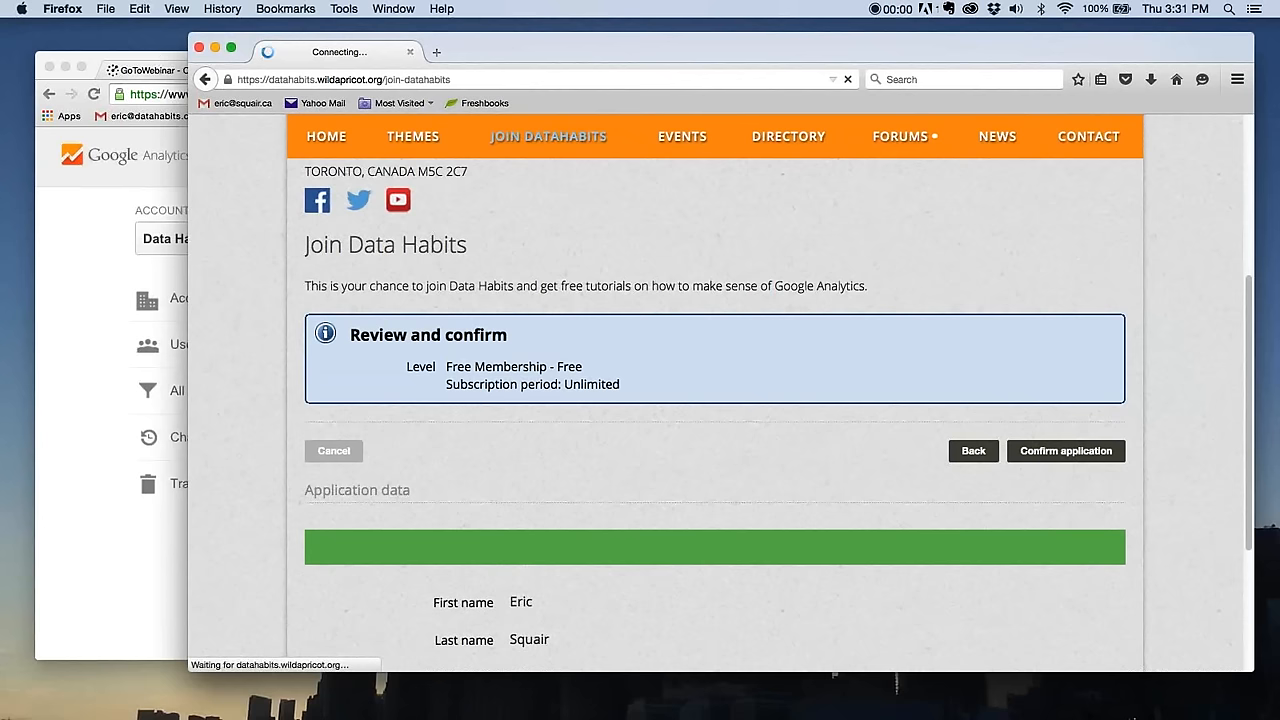
- Switch to the Keynote slideshow, check the Finish Line and Destination Goal slides, and leave the presentation
{"action": "key", "text": "super+Tab"}
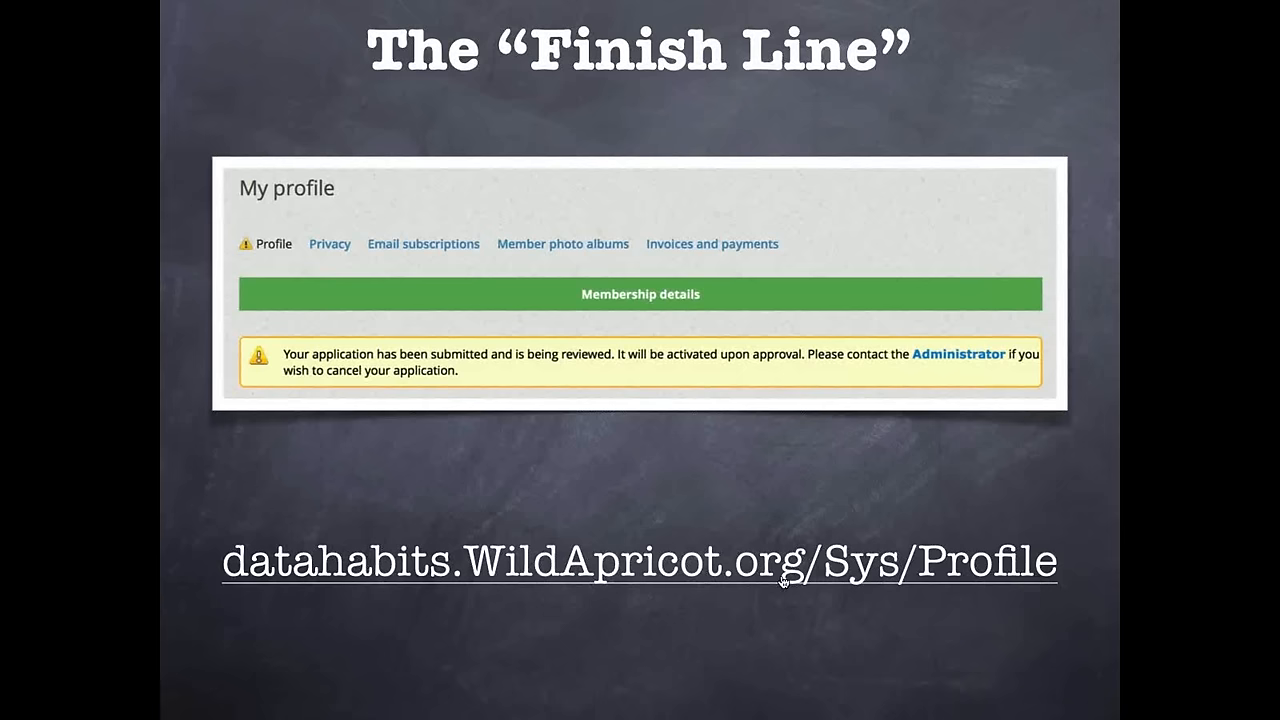
{"action": "key", "text": "Right"}
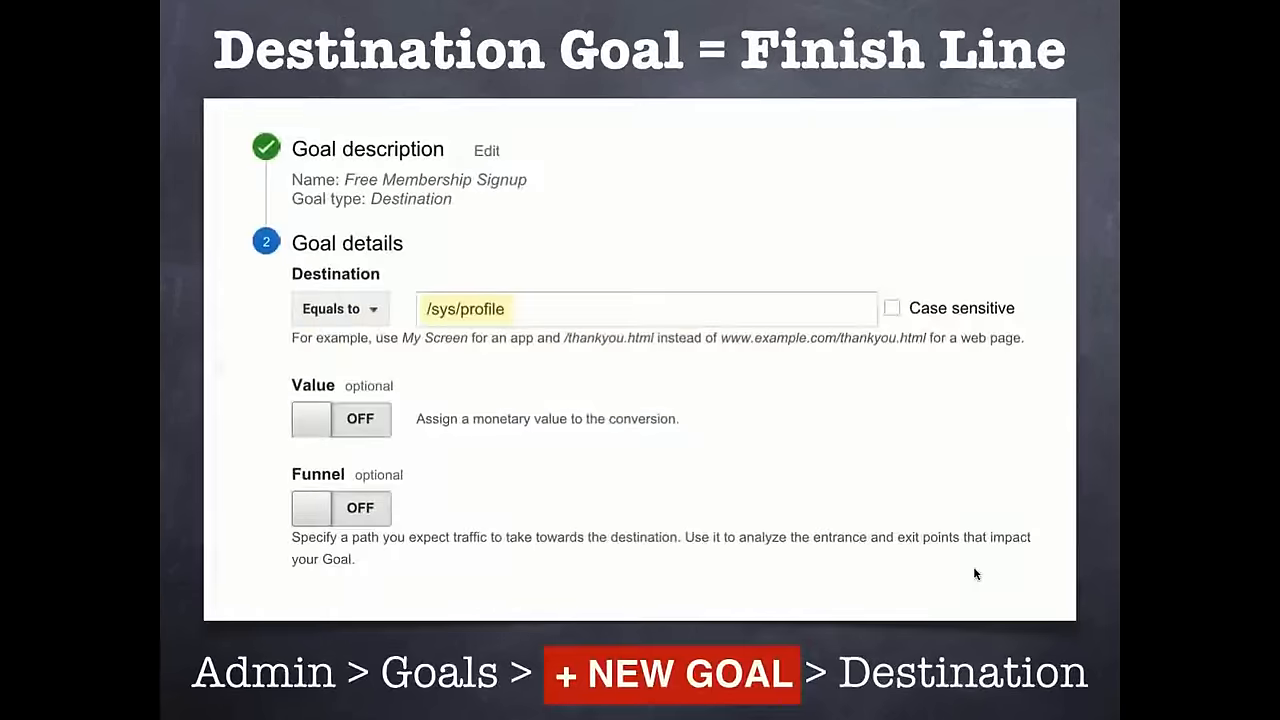
{"action": "key", "text": "Left"}
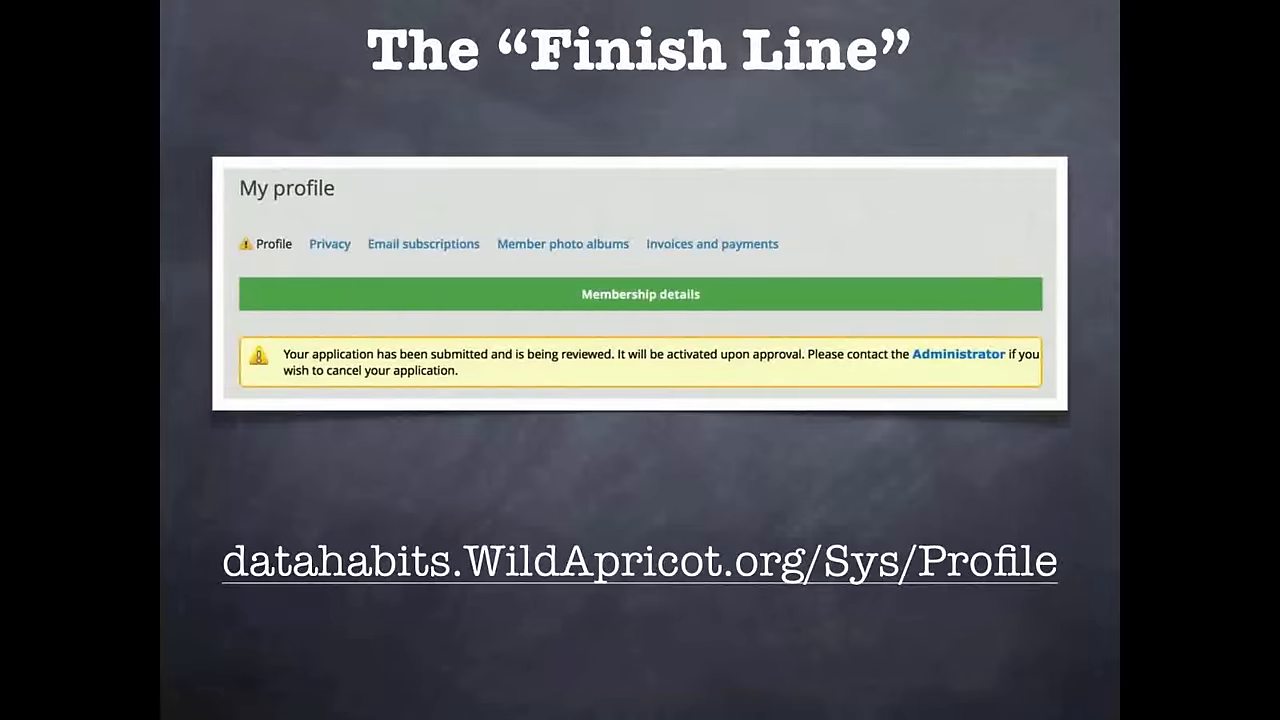
{"action": "key", "text": "Escape"}
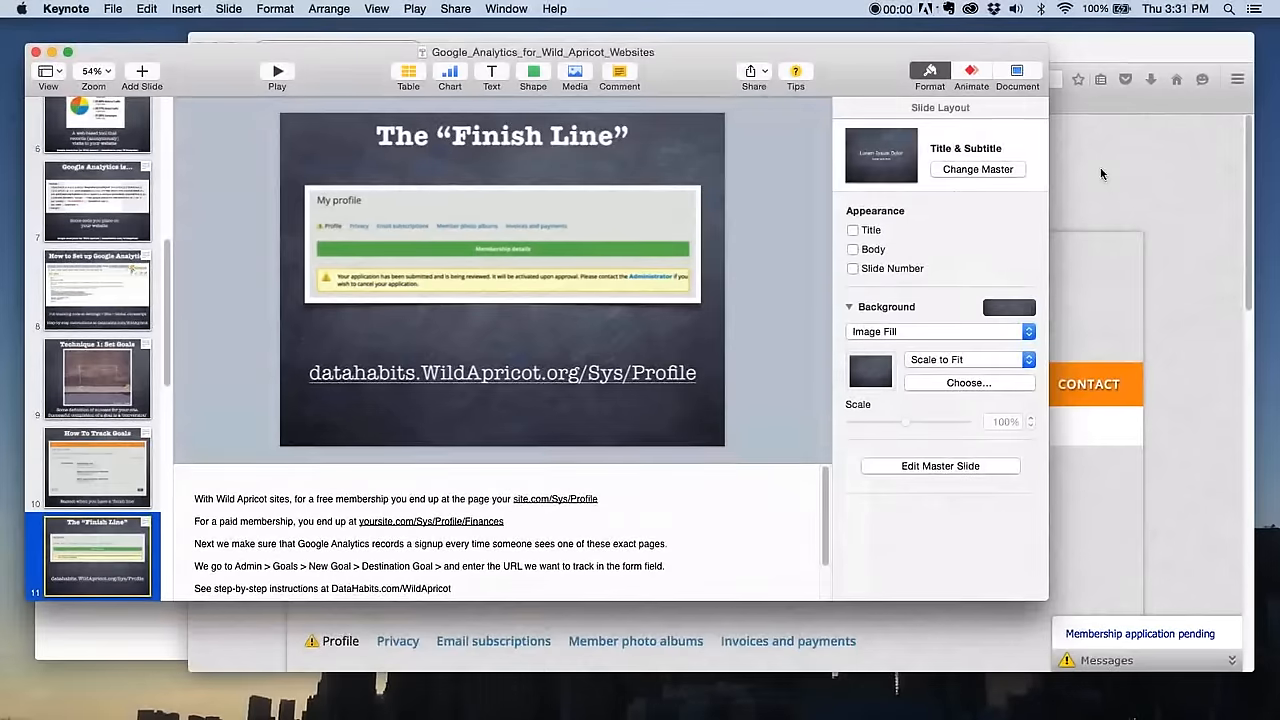
- Return to Firefox, examine the membership details on the My profile page, and highlight the Sys/Profile part of its address
{"action": "left_click", "coordinate": [1101, 174]}
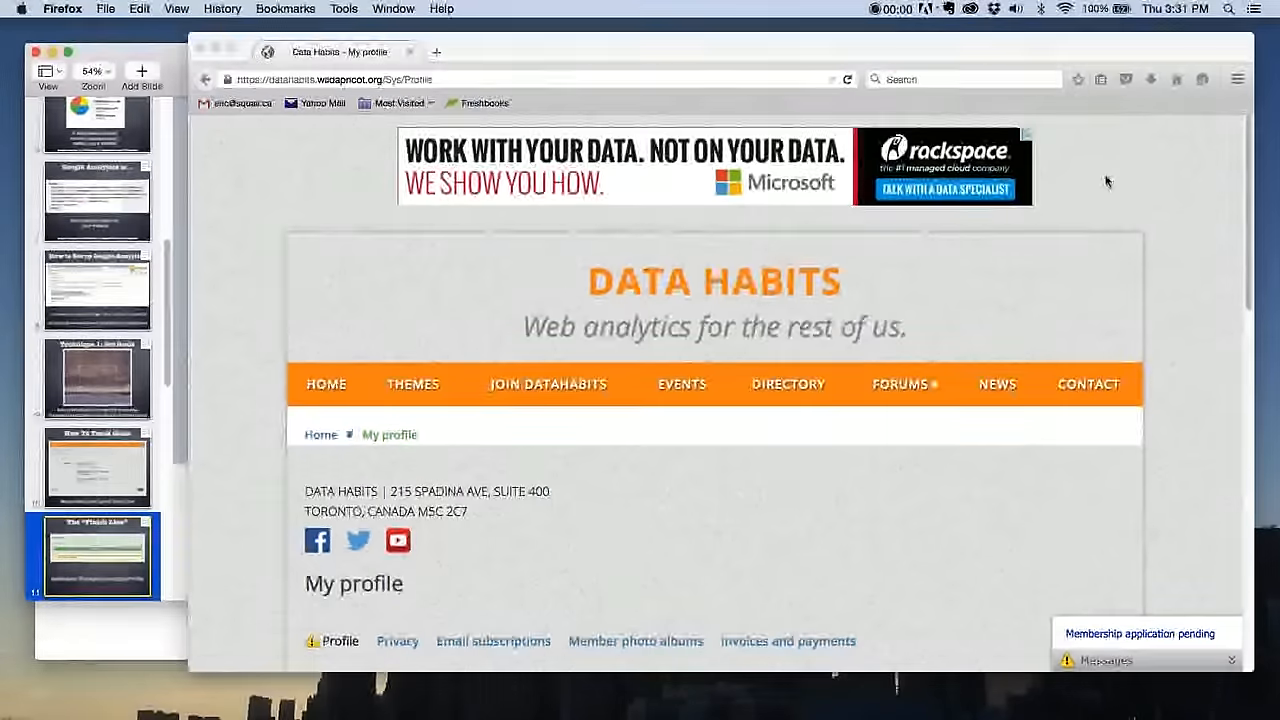
{"action": "scroll", "coordinate": [777, 453], "scroll_direction": "down", "scroll_amount": 4}
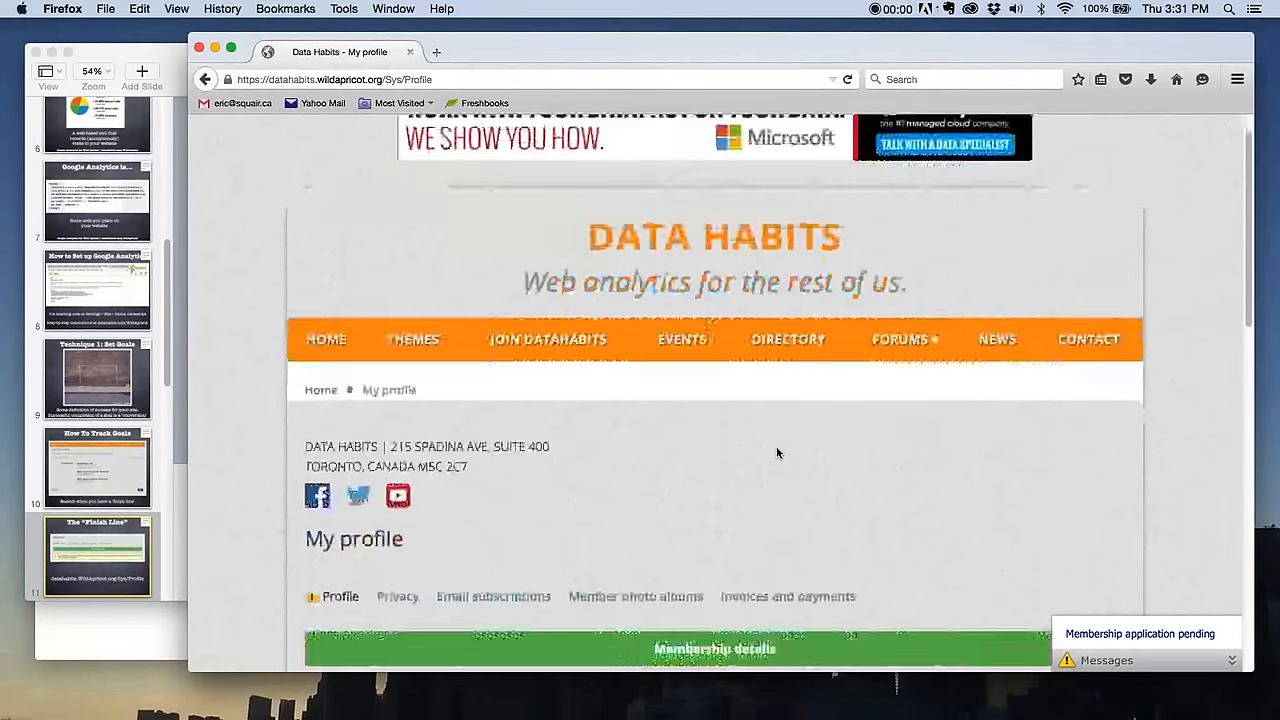
{"action": "scroll", "coordinate": [776, 453], "scroll_direction": "down", "scroll_amount": 3}
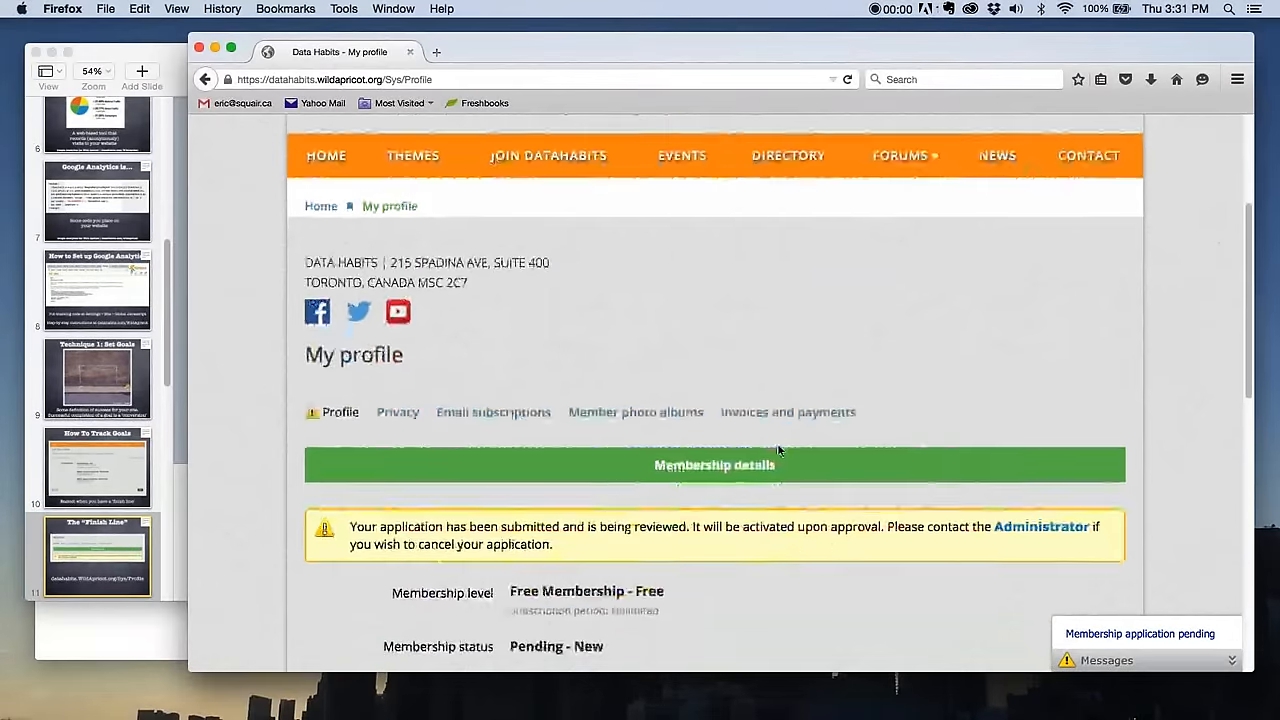
{"action": "scroll", "coordinate": [783, 447], "scroll_direction": "down", "scroll_amount": 3}
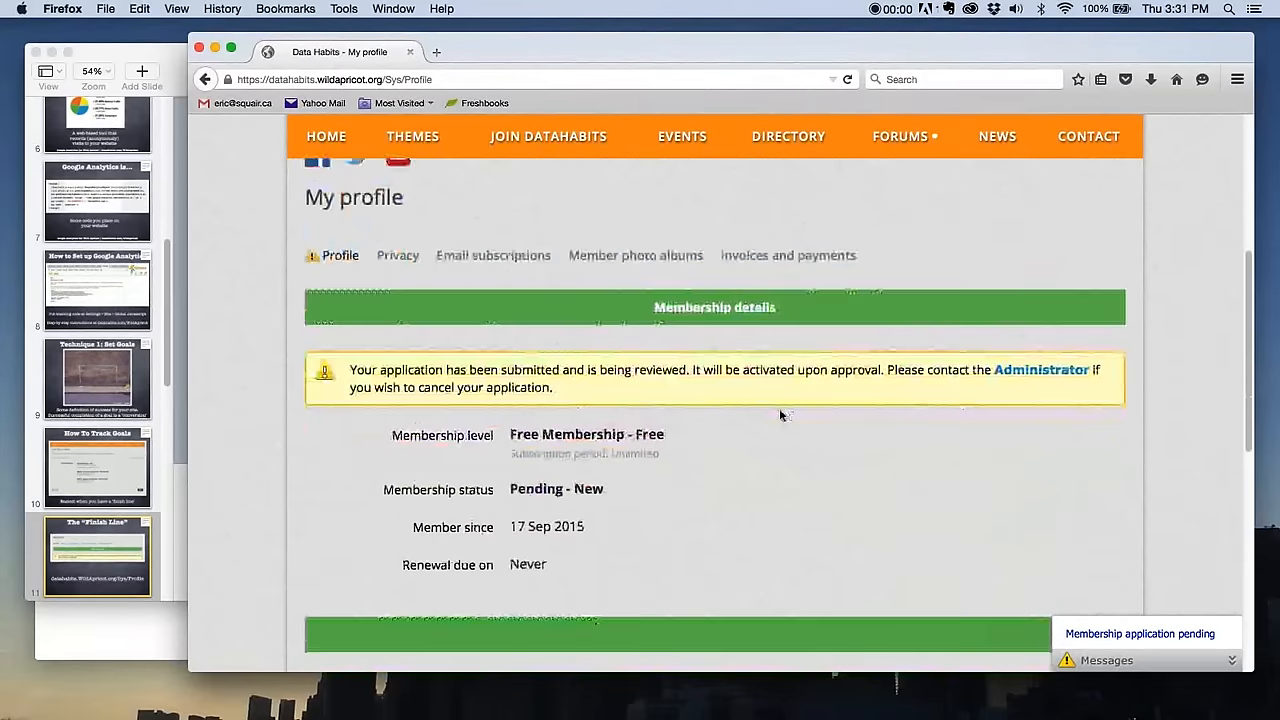
{"action": "left_click_drag", "start_coordinate": [462, 79], "coordinate": [385, 81]}
{"action": "key", "text": "super+c"}
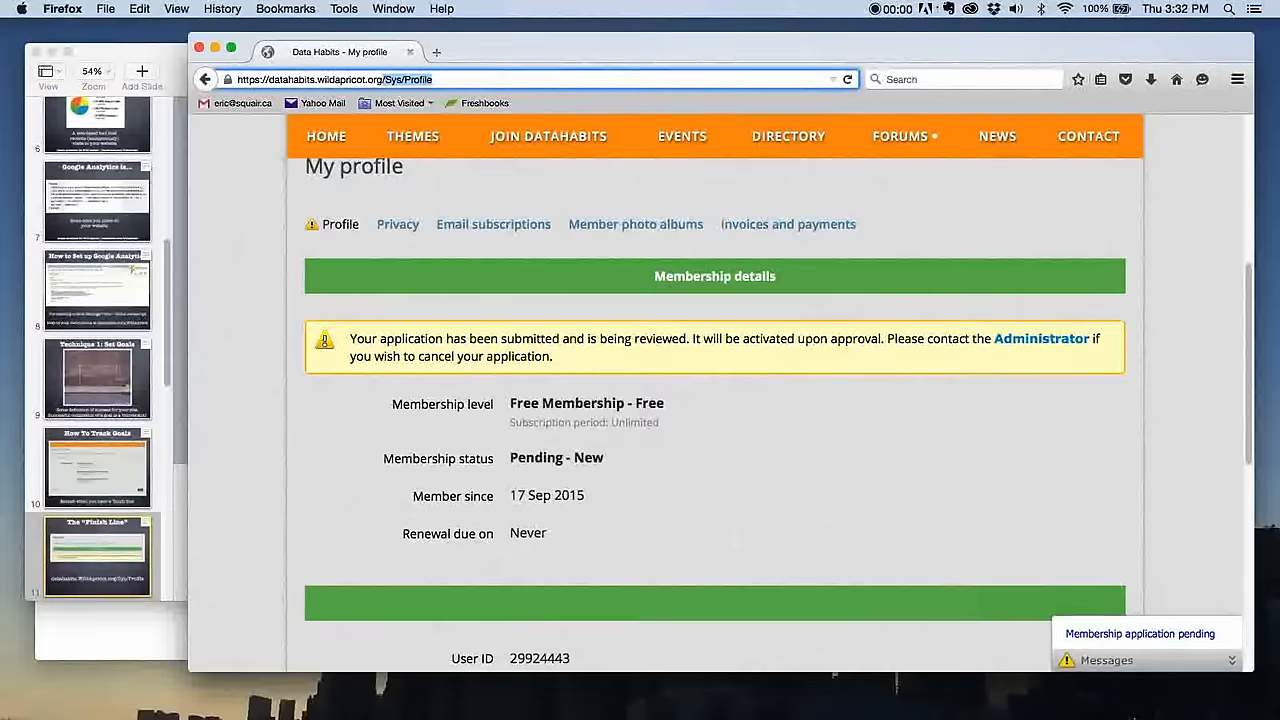
- Switch to Google Analytics in Chrome and start a new goal for the All Web Site Data view of TEST Wild Apricot
{"action": "key", "text": "super+Tab"}
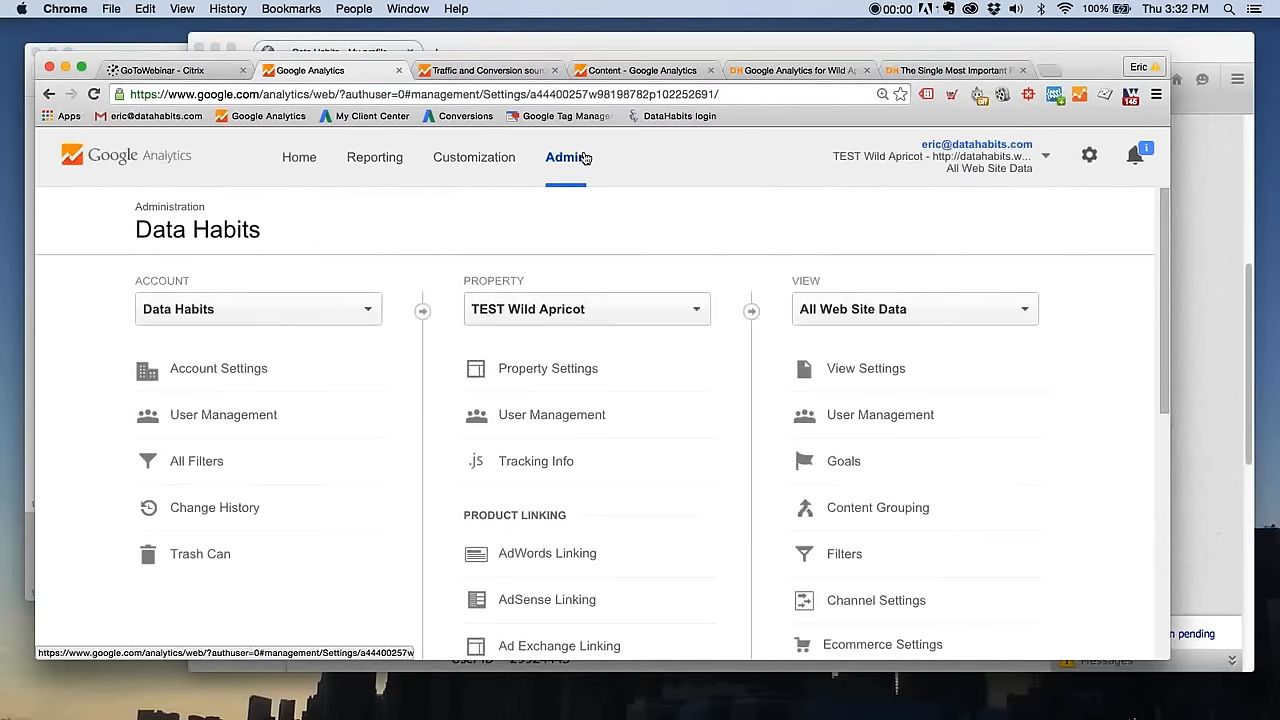
{"action": "key", "text": "super+equal"}
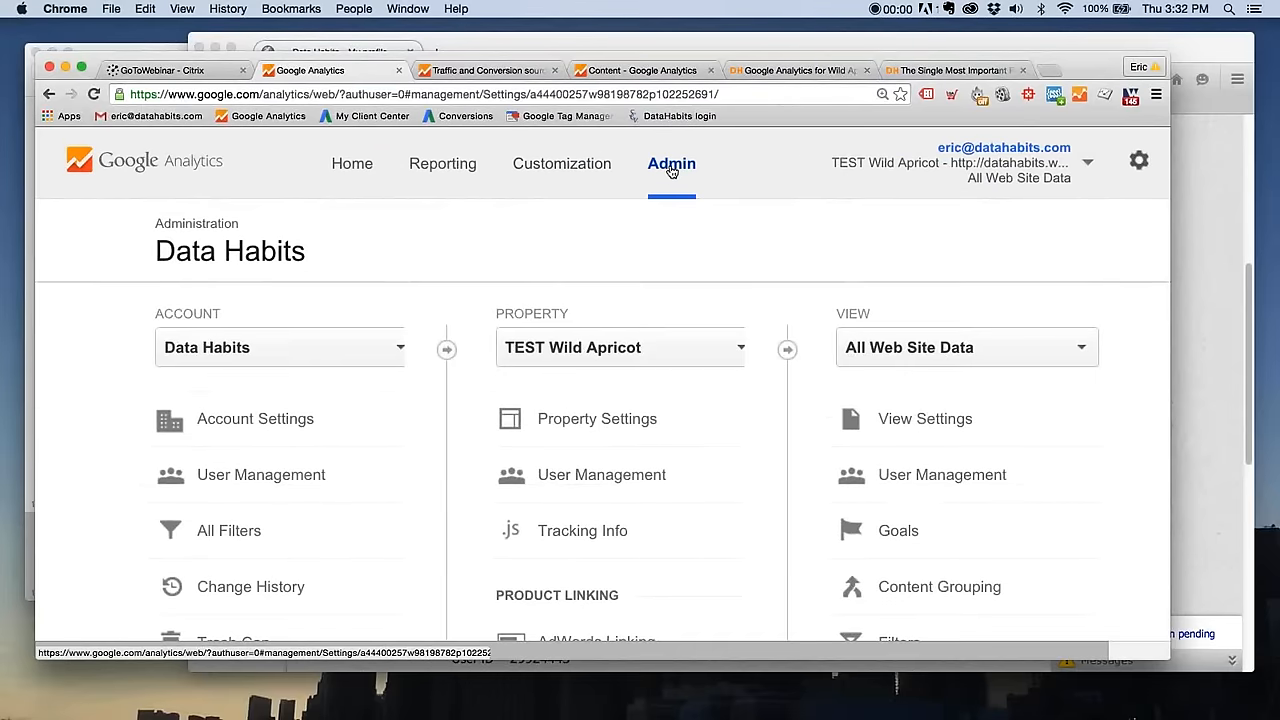
{"action": "left_click", "coordinate": [671, 172]}
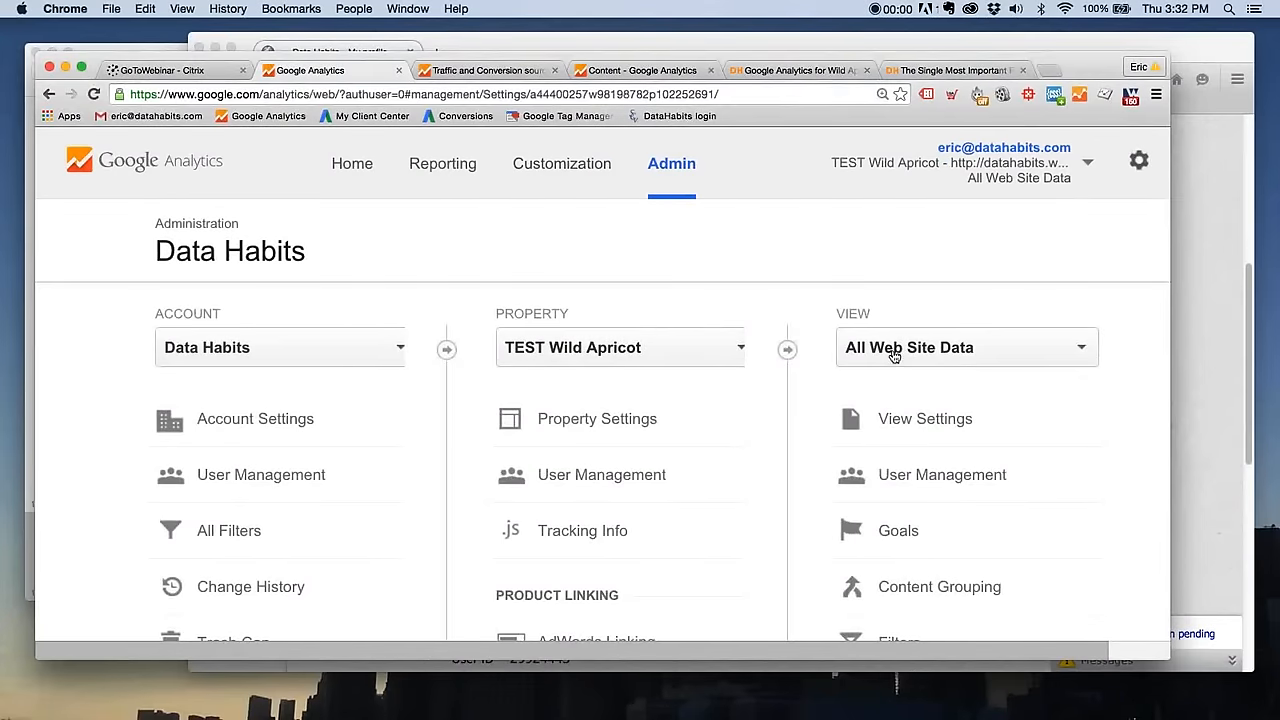
{"action": "left_click", "coordinate": [897, 531]}
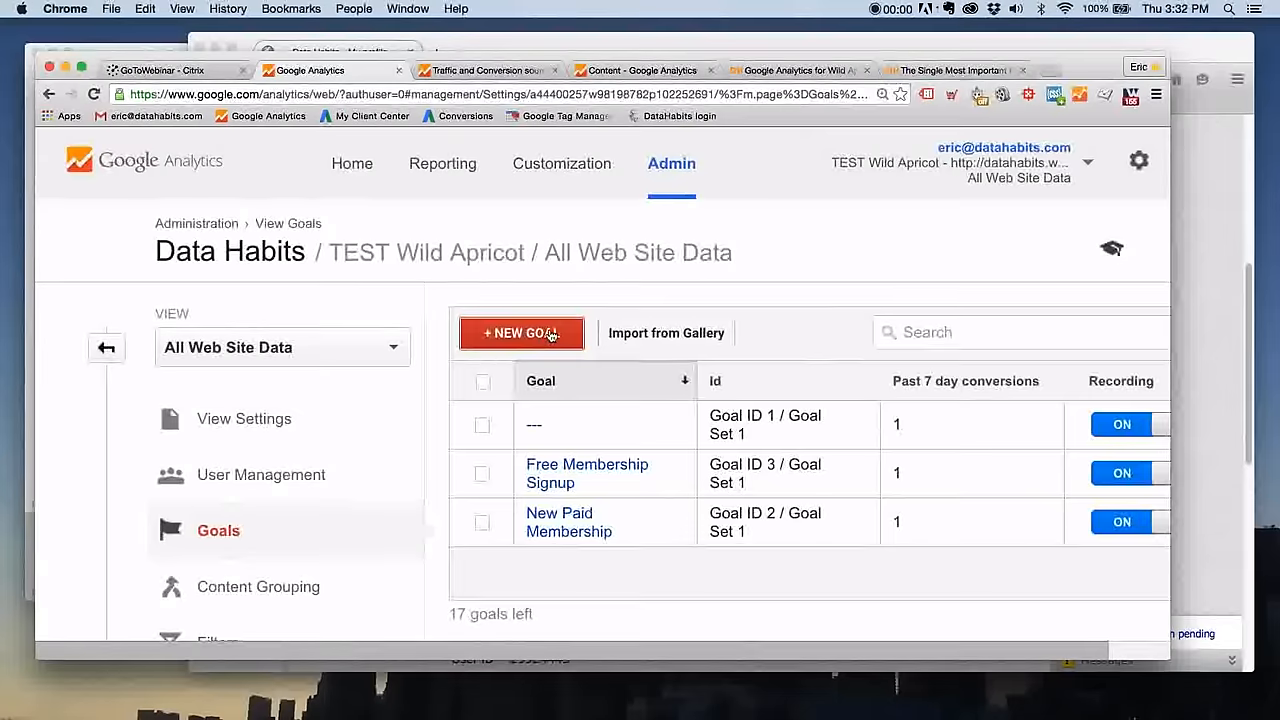
{"action": "left_click", "coordinate": [550, 335]}
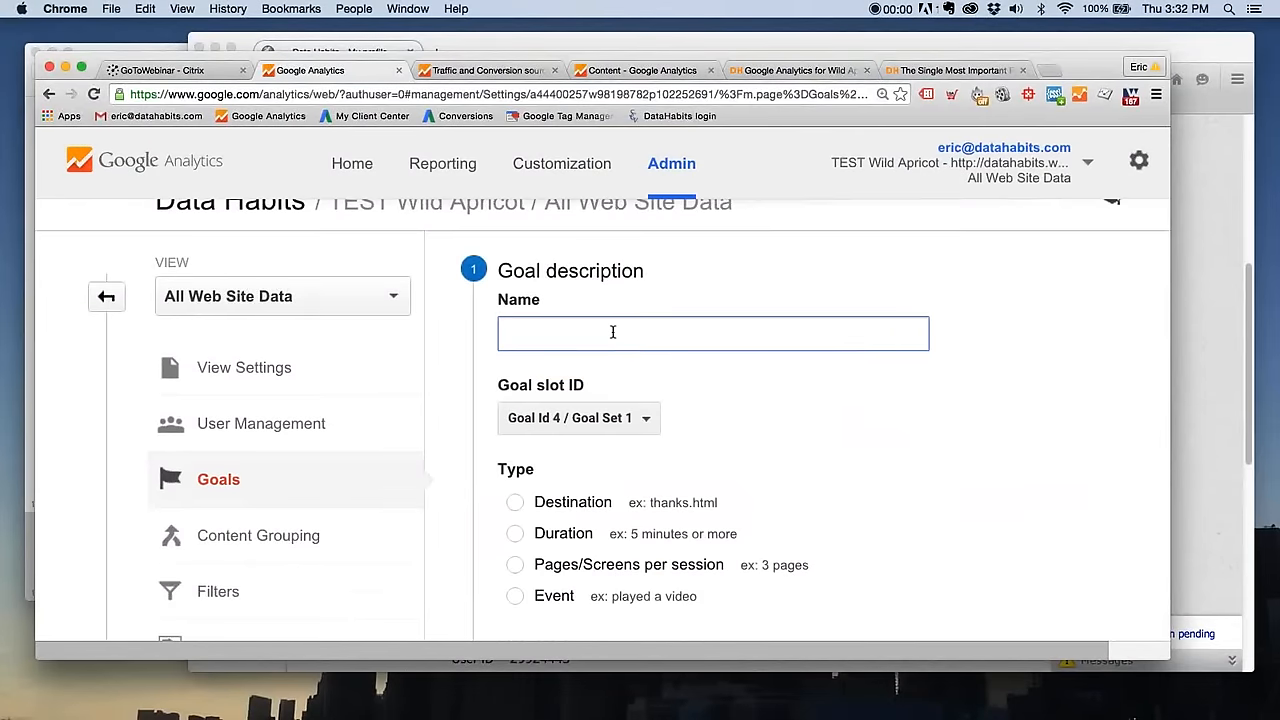
- Name the new goal Free Membership Signup and set its type to Destination
{"action": "type", "text": "Free Membership Signup"}
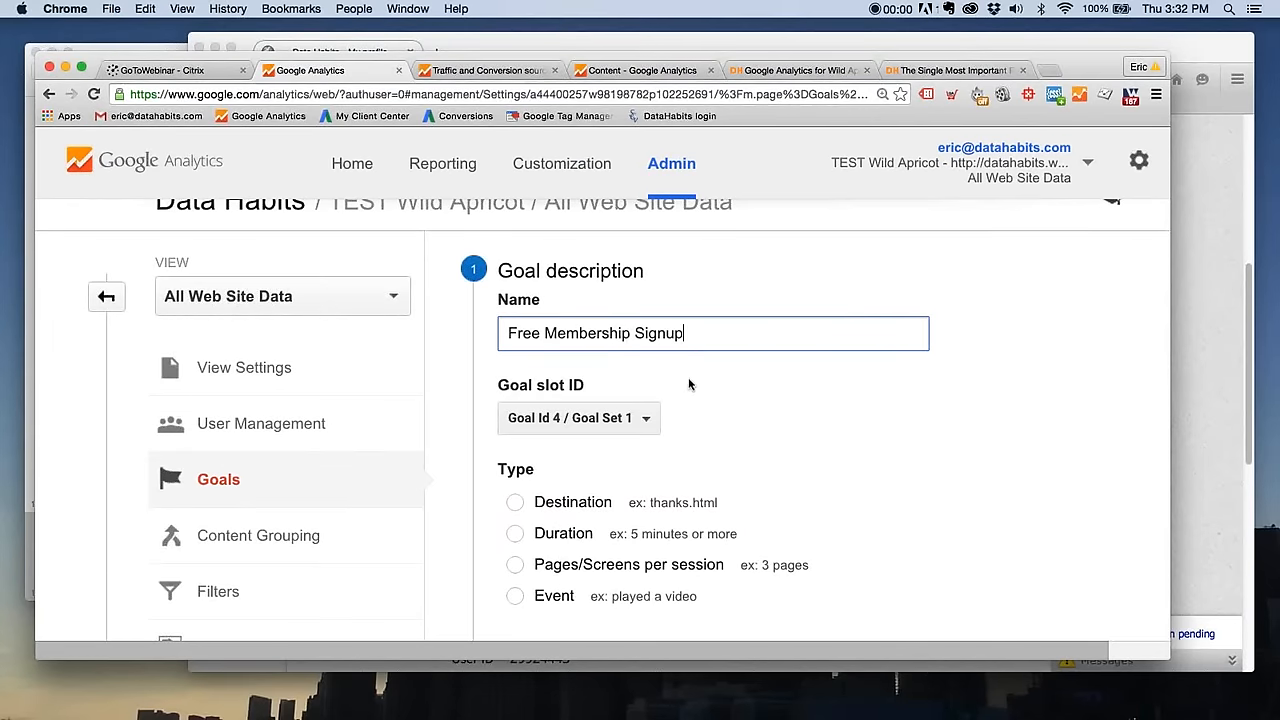
{"action": "scroll", "coordinate": [677, 385], "scroll_direction": "down", "scroll_amount": 3}
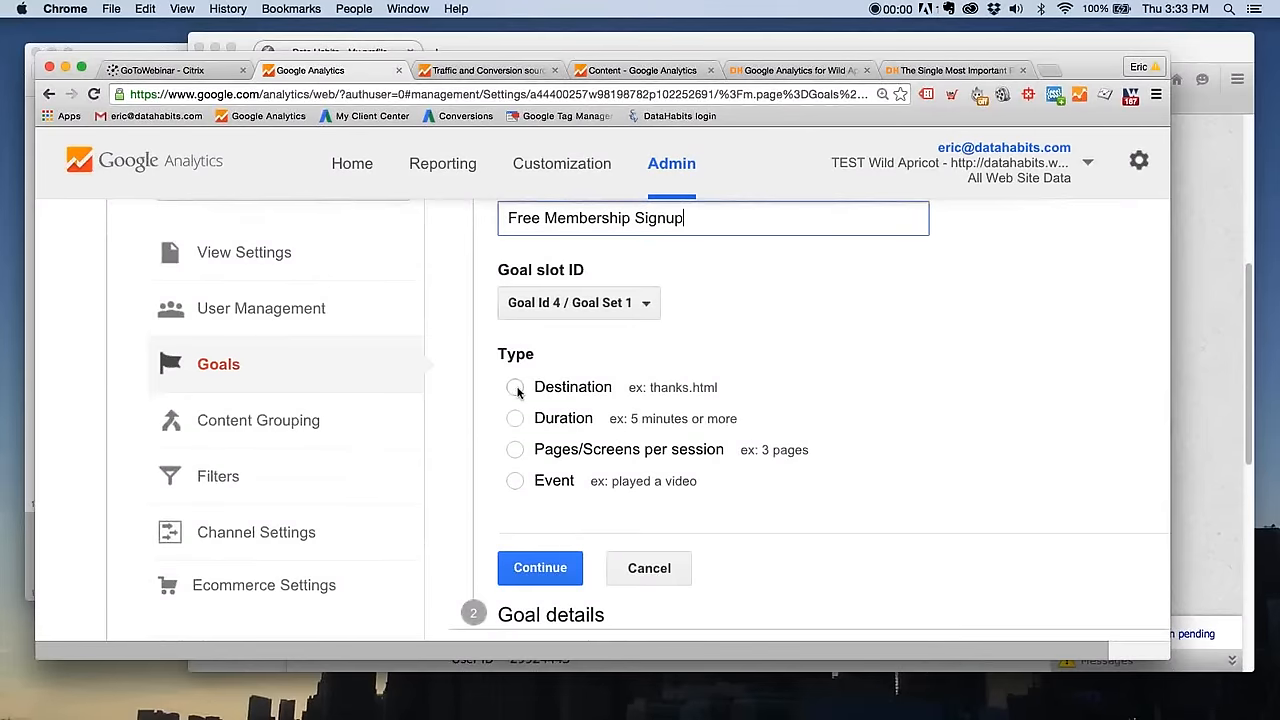
{"action": "left_click", "coordinate": [516, 389]}
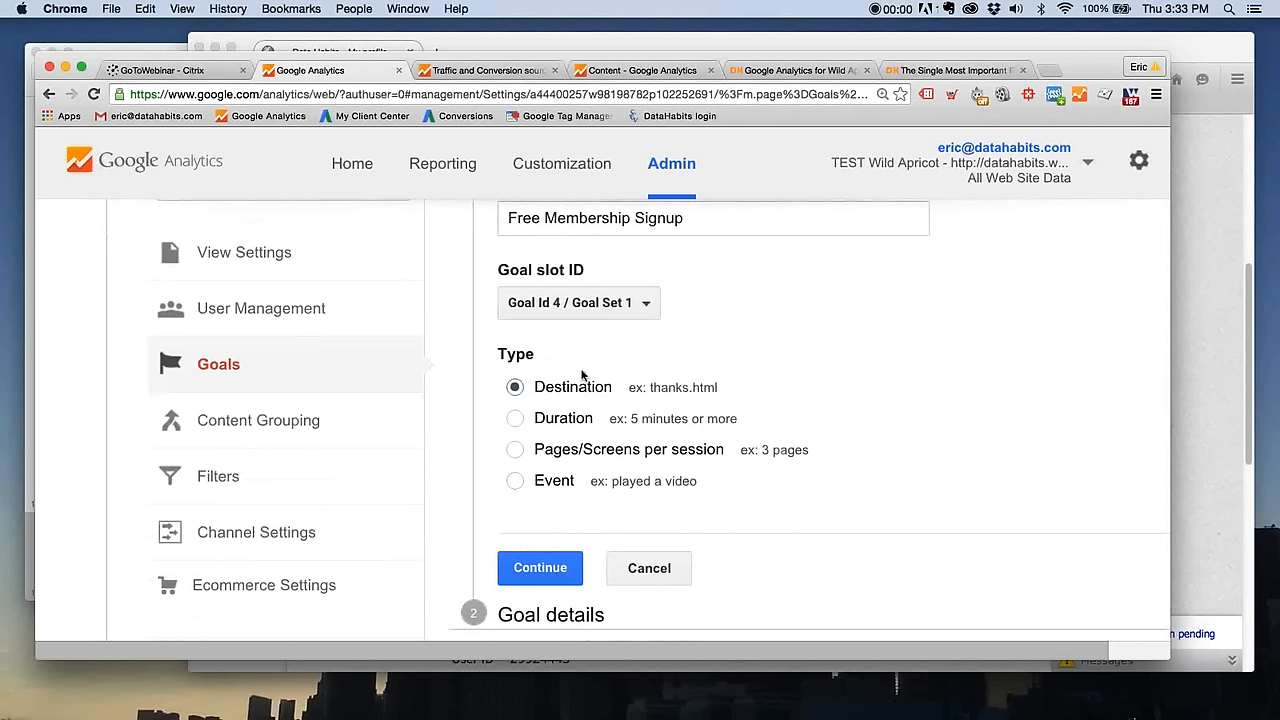
- Review the goal's name, slot and Destination type, and continue to the goal details
{"action": "key", "text": "super+equal"}
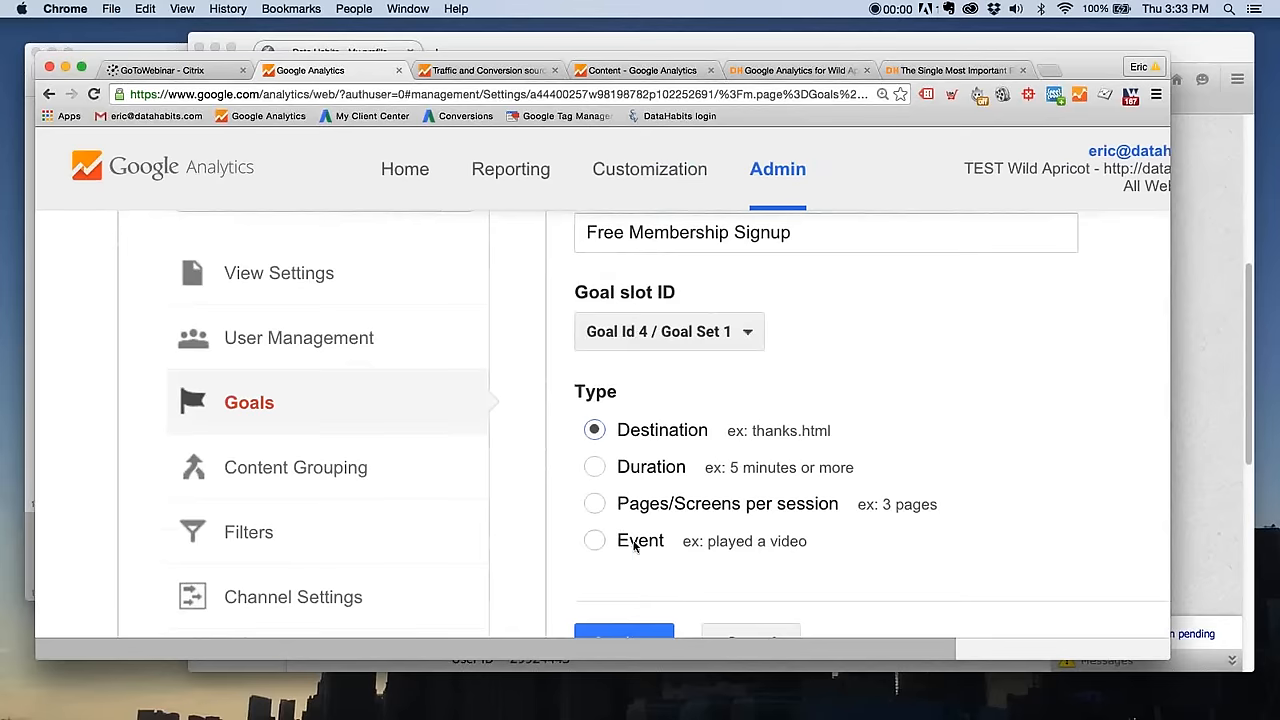
{"action": "scroll", "coordinate": [680, 533], "scroll_direction": "down", "scroll_amount": 2}
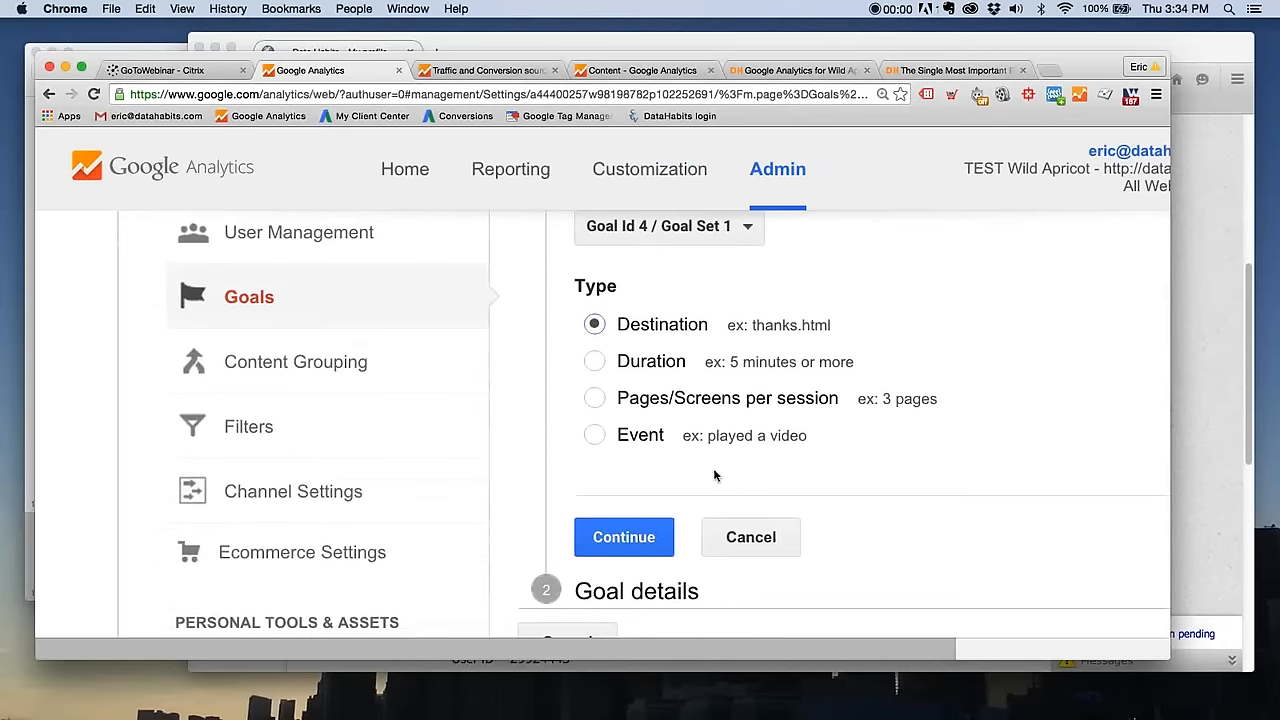
{"action": "scroll", "coordinate": [755, 457], "scroll_direction": "up", "scroll_amount": 1}
{"action": "scroll", "coordinate": [714, 396], "scroll_direction": "up", "scroll_amount": 2}
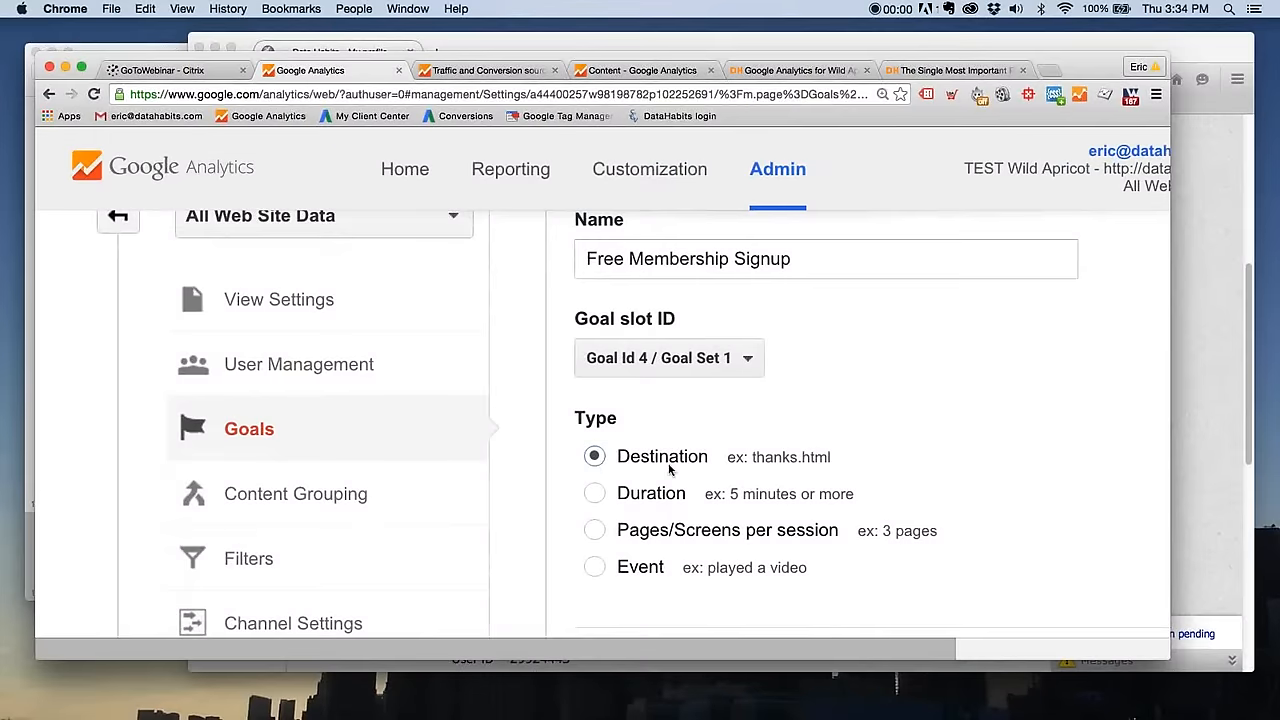
{"action": "scroll", "coordinate": [683, 466], "scroll_direction": "down", "scroll_amount": 4}
{"action": "left_click", "coordinate": [625, 474]}
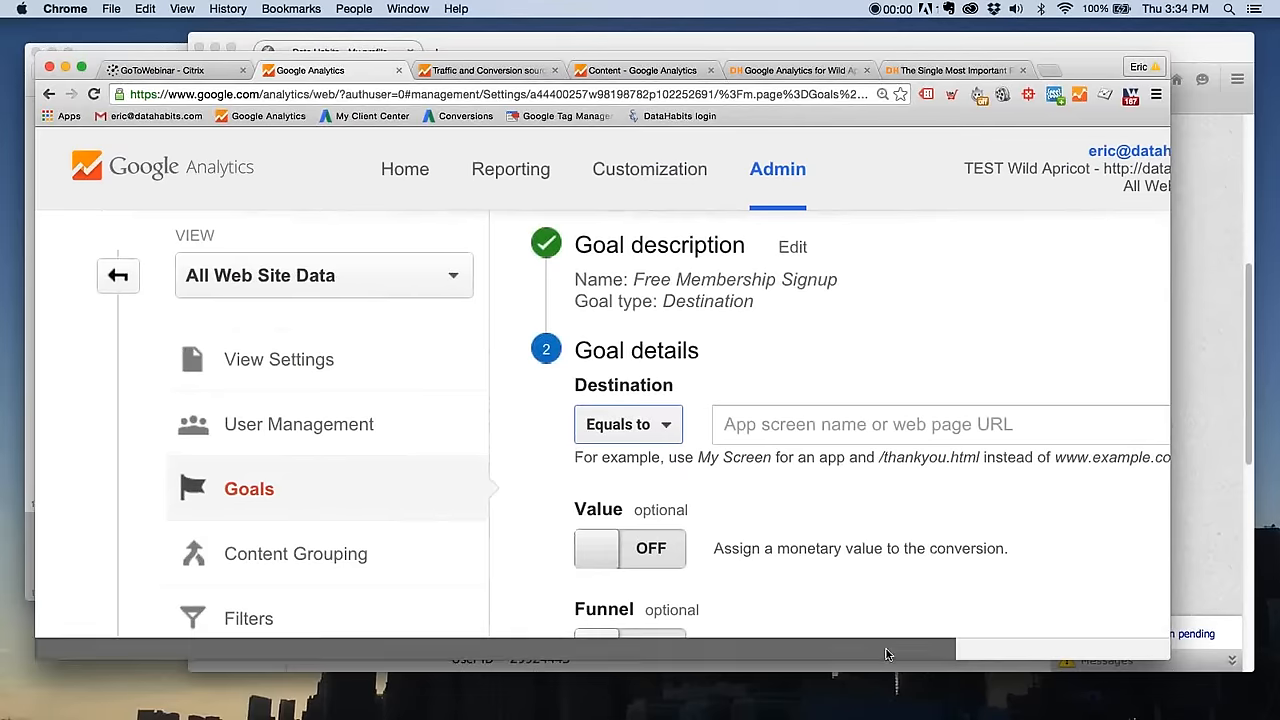
- Paste /Sys/Profile as the goal's destination page
{"action": "left_click_drag", "start_coordinate": [909, 651], "coordinate": [1115, 677]}
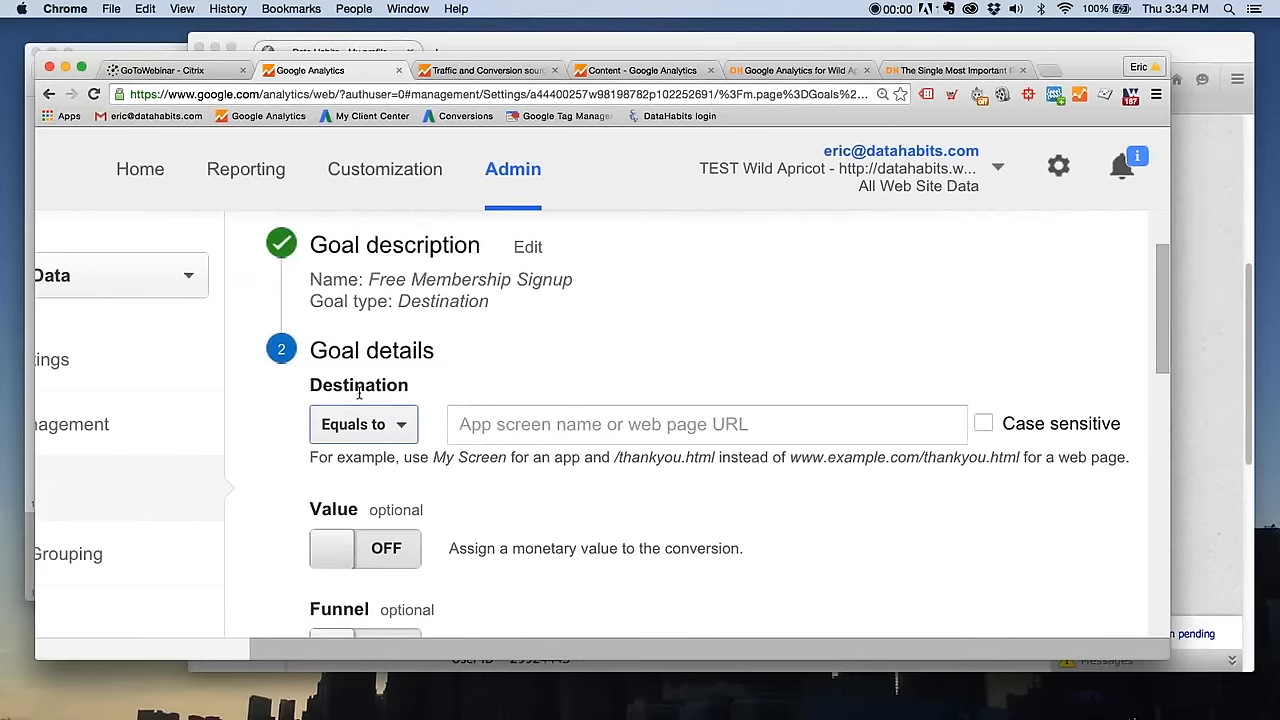
{"action": "left_click", "coordinate": [509, 425]}
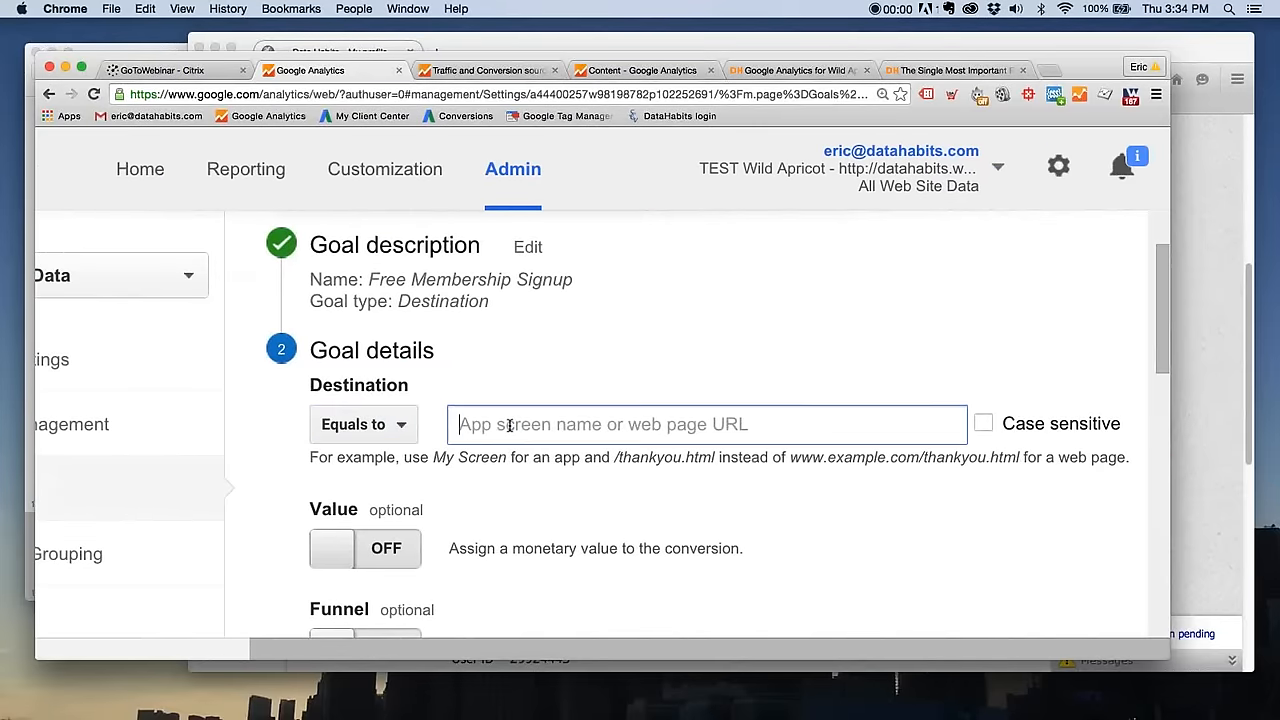
{"action": "key", "text": "super+v"}
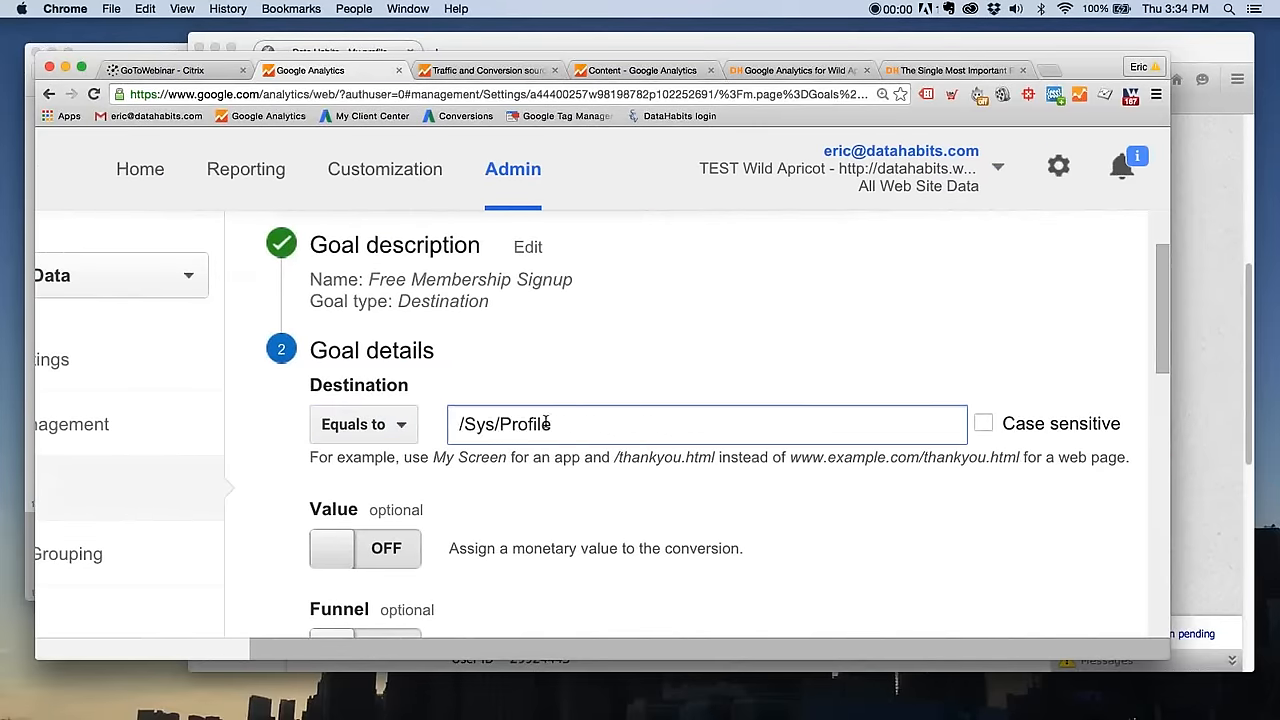
- Add the domain datahabits.wildapricot.org in front of /Sys/Profile in the destination
{"action": "left_click", "coordinate": [450, 424]}
{"action": "type", "text": "datahatib"}
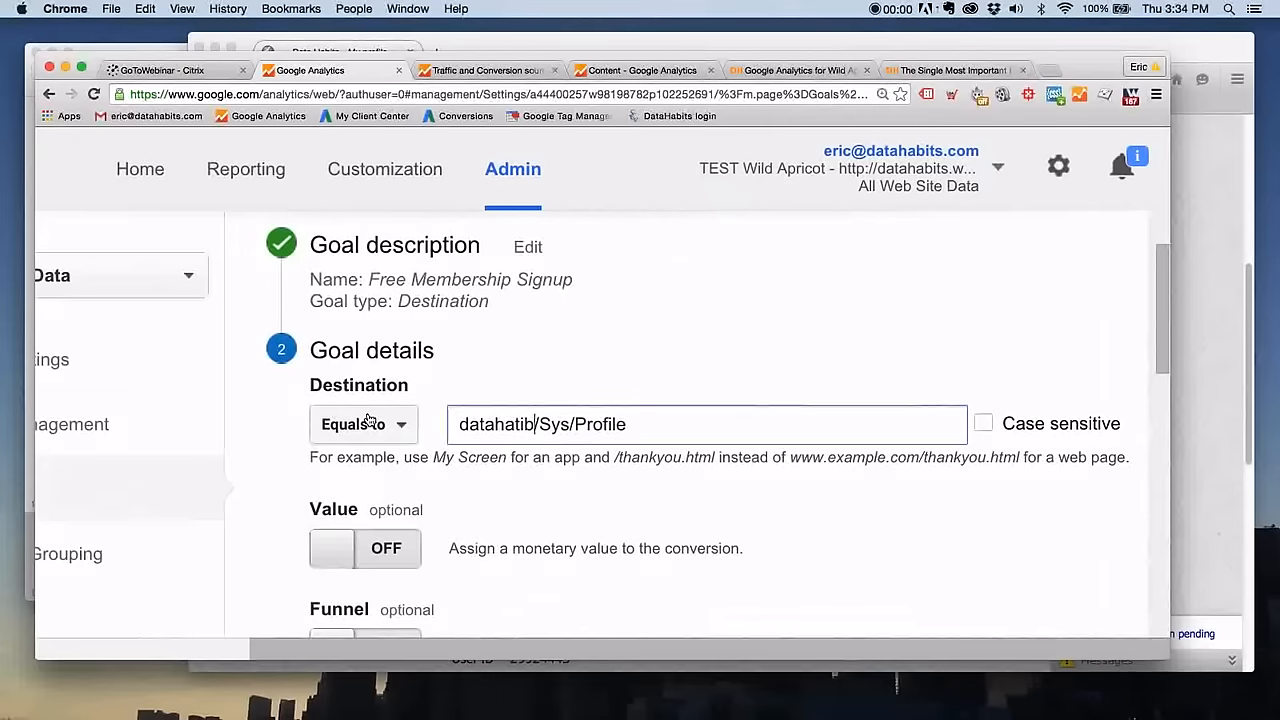
{"action": "key", "text": "BackSpace"}
{"action": "type", "text": "bits"}
{"action": "type", "text": ".wild"}
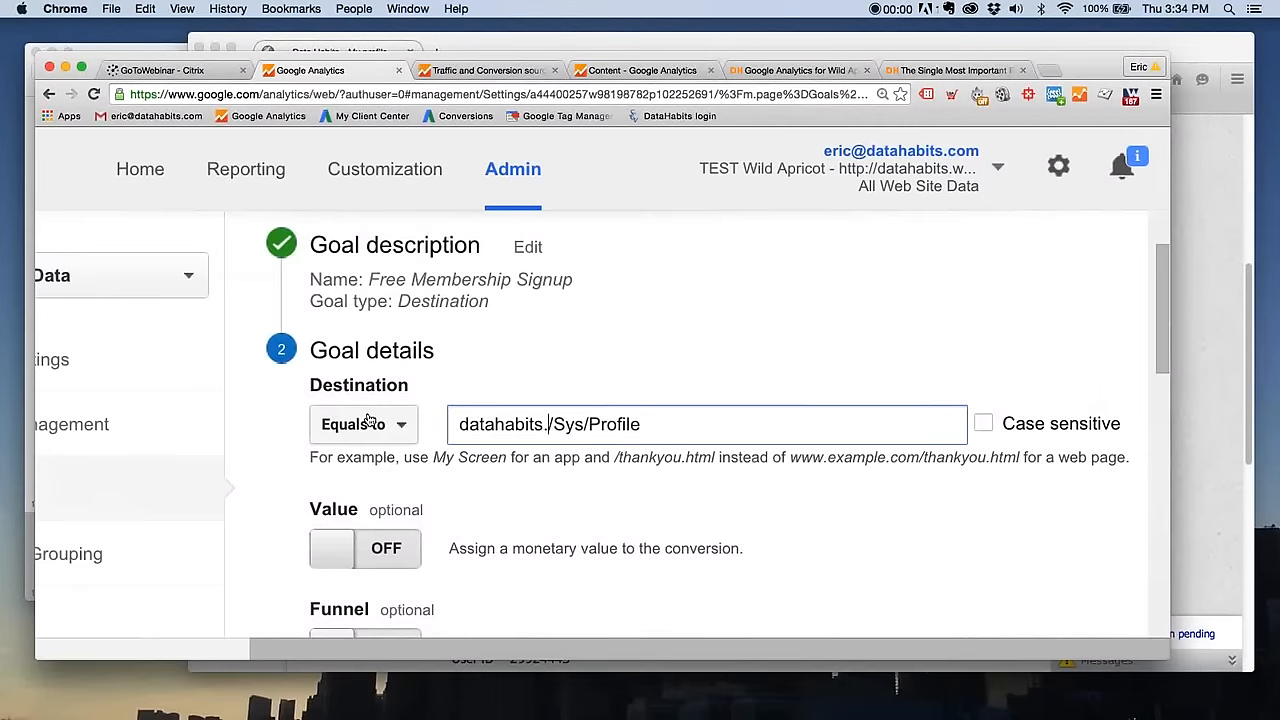
{"action": "type", "text": "apricot"}
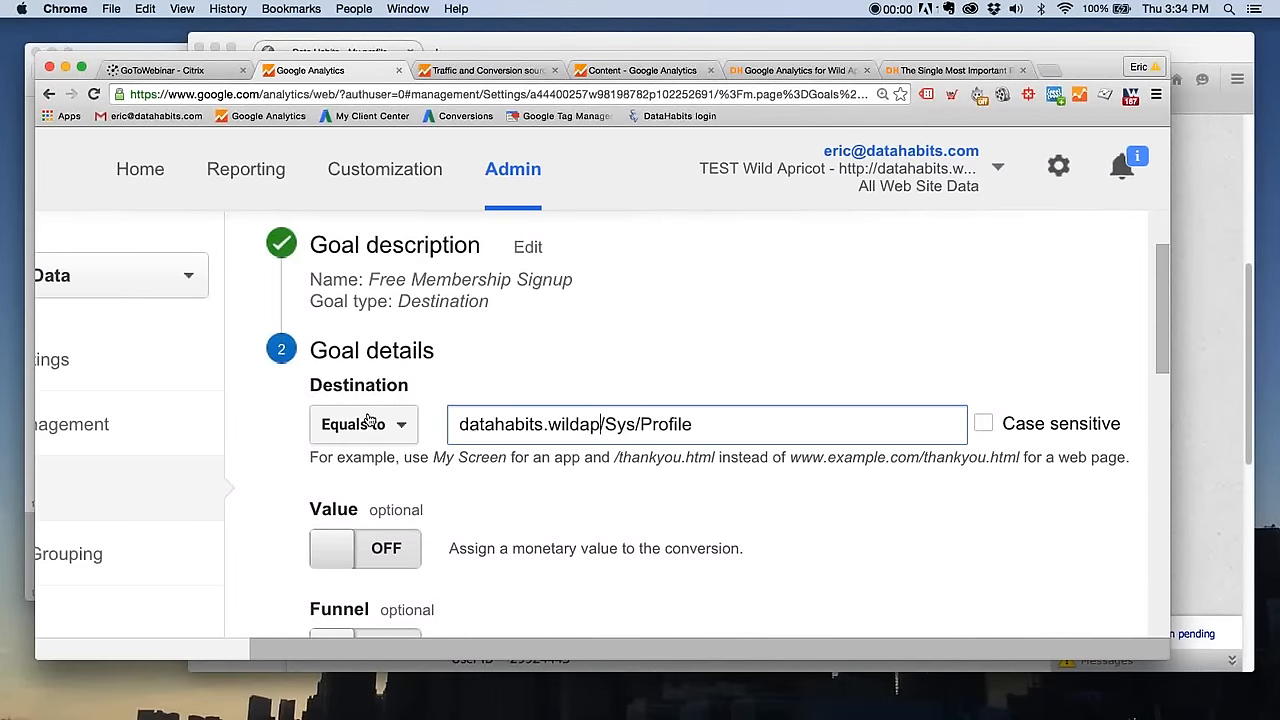
{"action": "type", "text": ".org"}
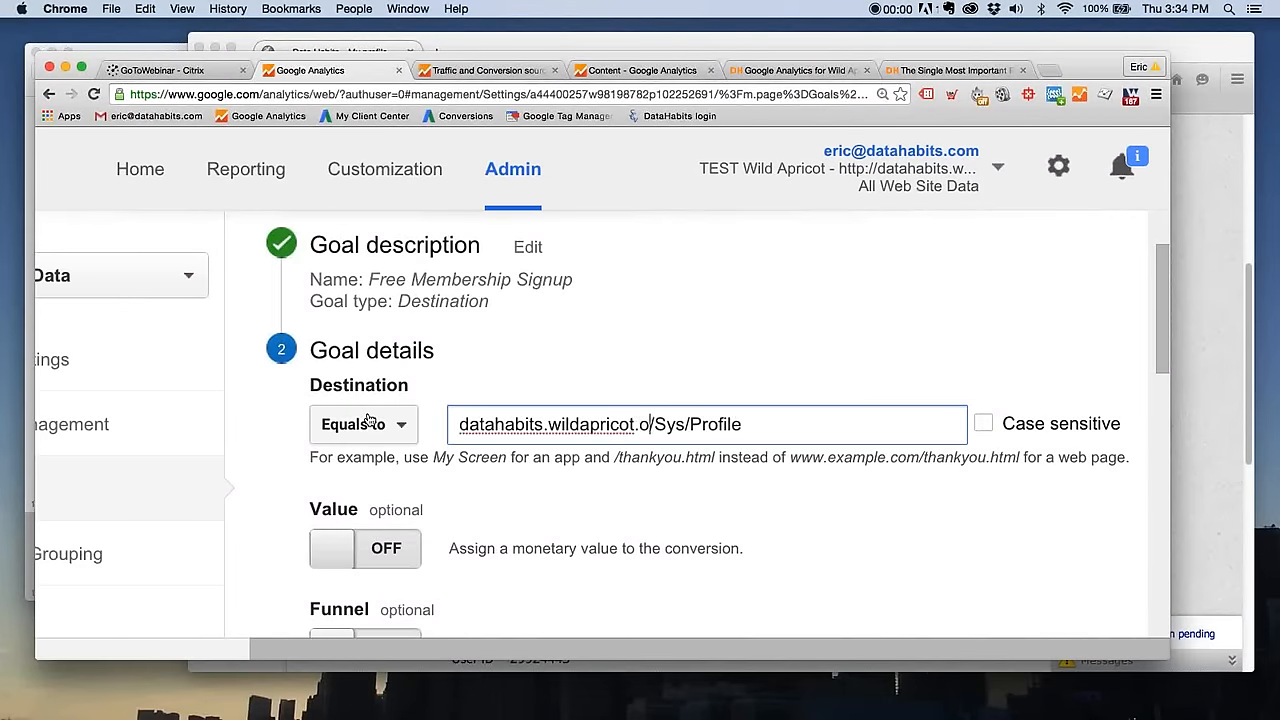
- Remove the domain from the destination, keeping only /Sys/Profile
{"action": "left_click", "coordinate": [809, 420]}
{"action": "left_click_drag", "start_coordinate": [521, 436], "coordinate": [443, 428]}
{"action": "left_click", "coordinate": [666, 426]}
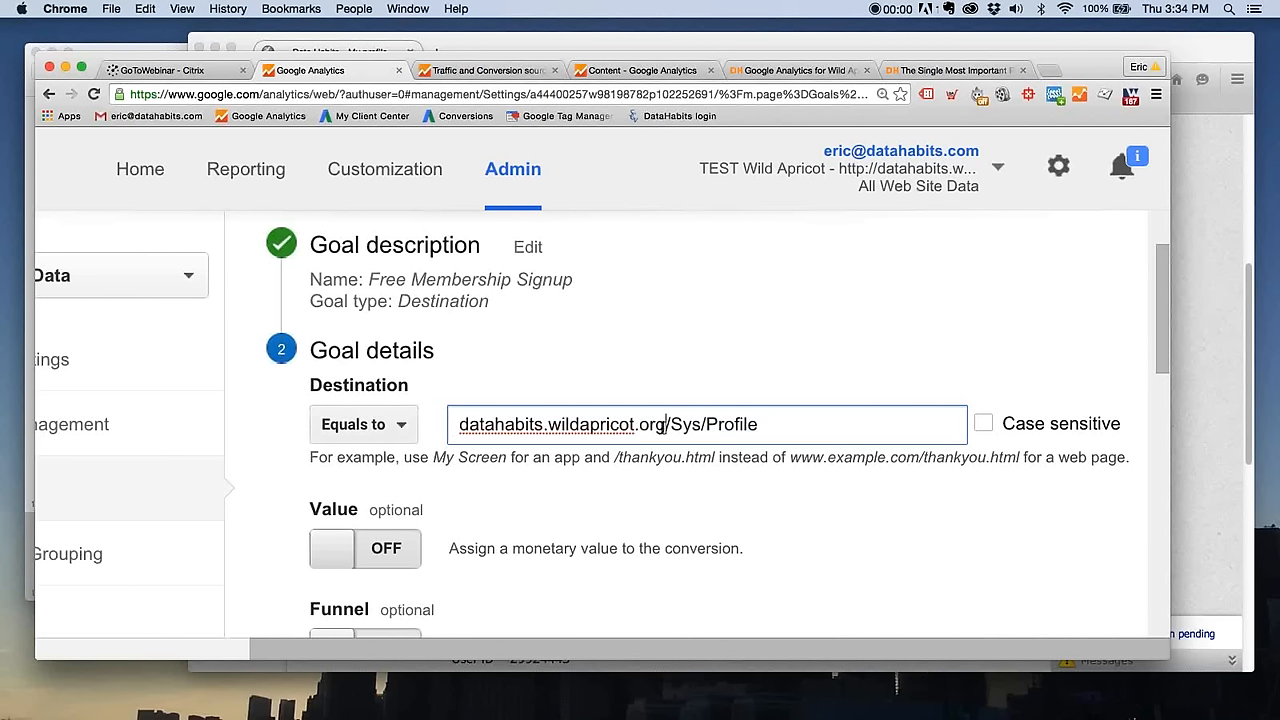
{"action": "left_click_drag", "start_coordinate": [662, 426], "coordinate": [448, 432]}
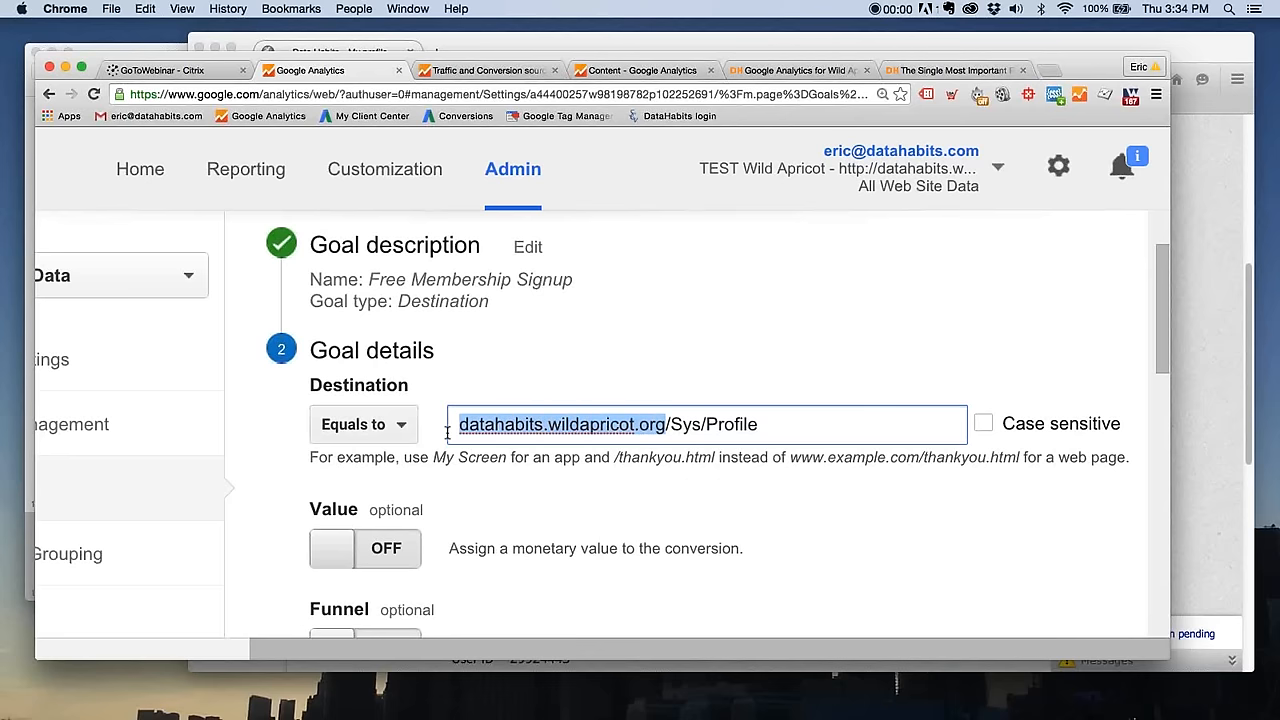
{"action": "key", "text": "BackSpace"}
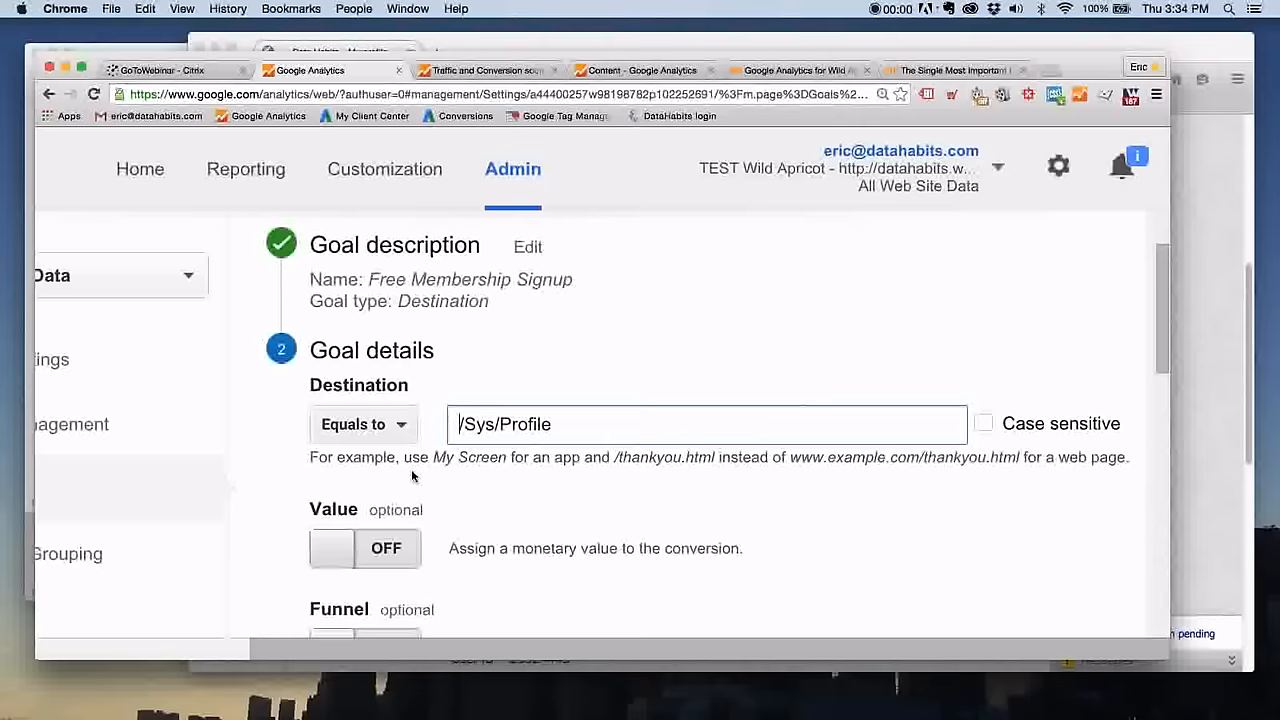
- Examine the example hint below the destination and the optional Value and Funnel settings of the goal
{"action": "triple_click", "coordinate": [311, 460]}
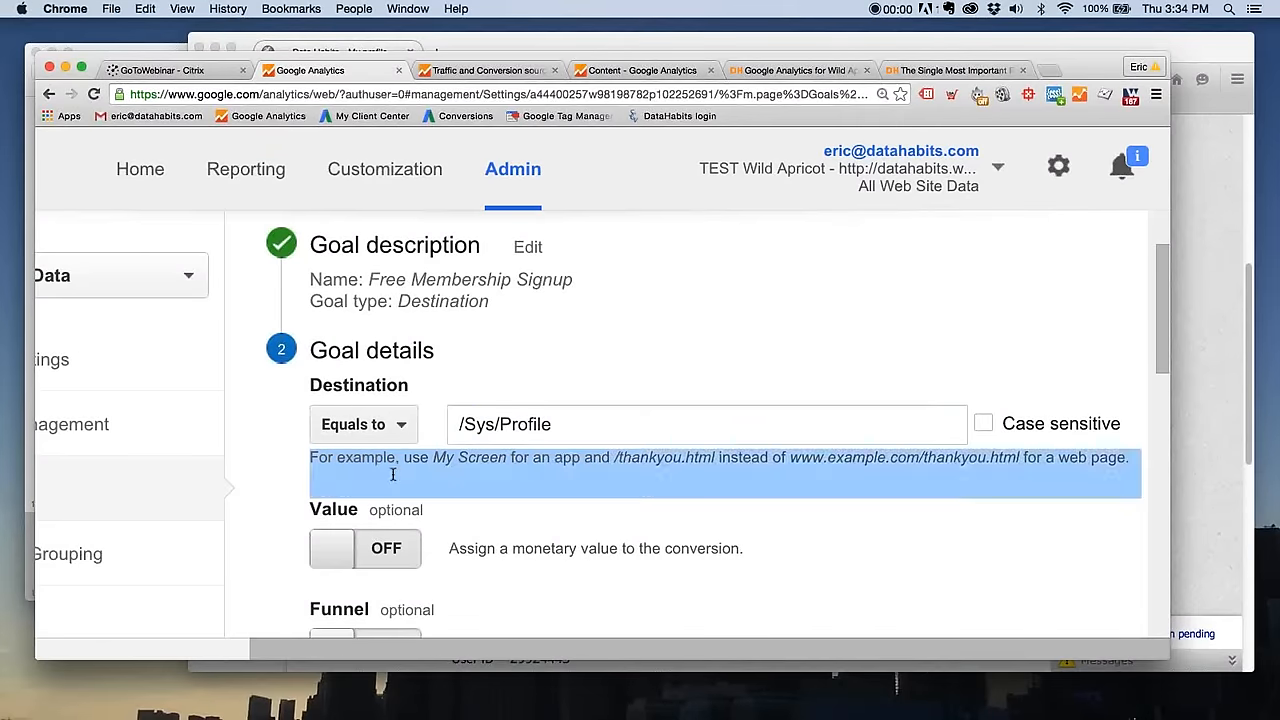
{"action": "left_click_drag", "start_coordinate": [498, 468], "coordinate": [605, 460]}
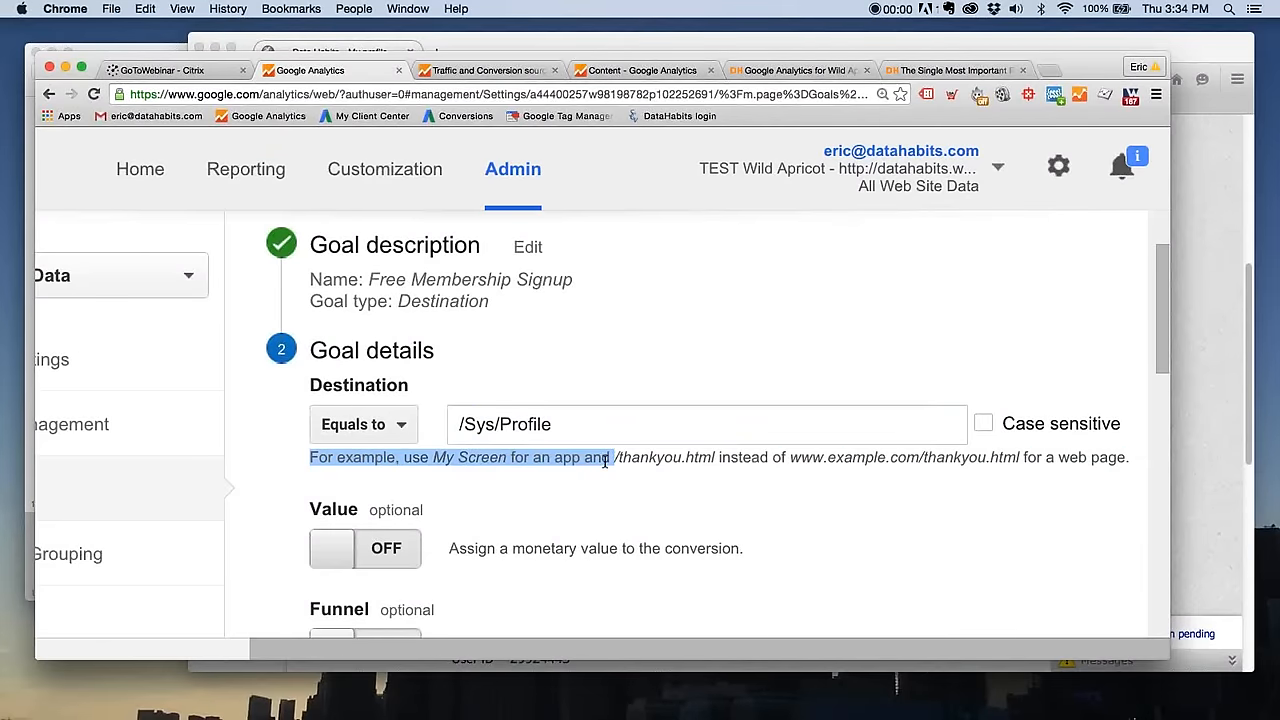
{"action": "left_click", "coordinate": [605, 461]}
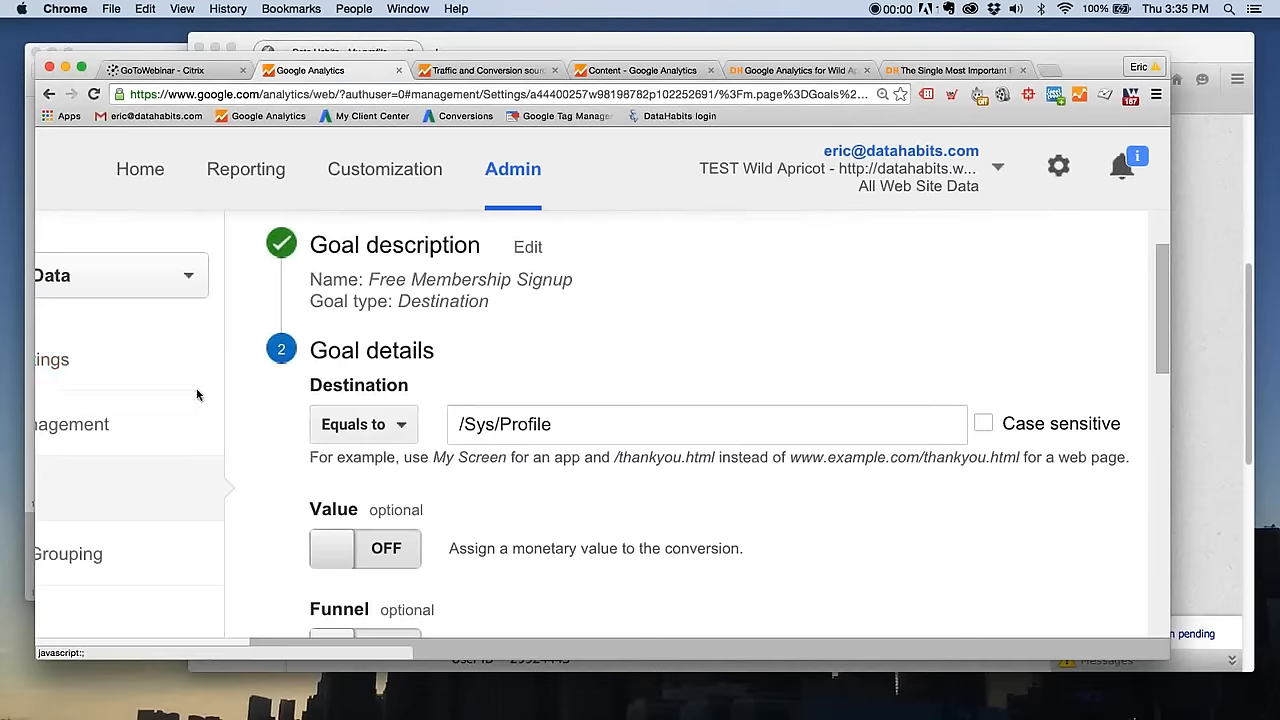
{"action": "scroll", "coordinate": [516, 559], "scroll_direction": "down", "scroll_amount": 3}
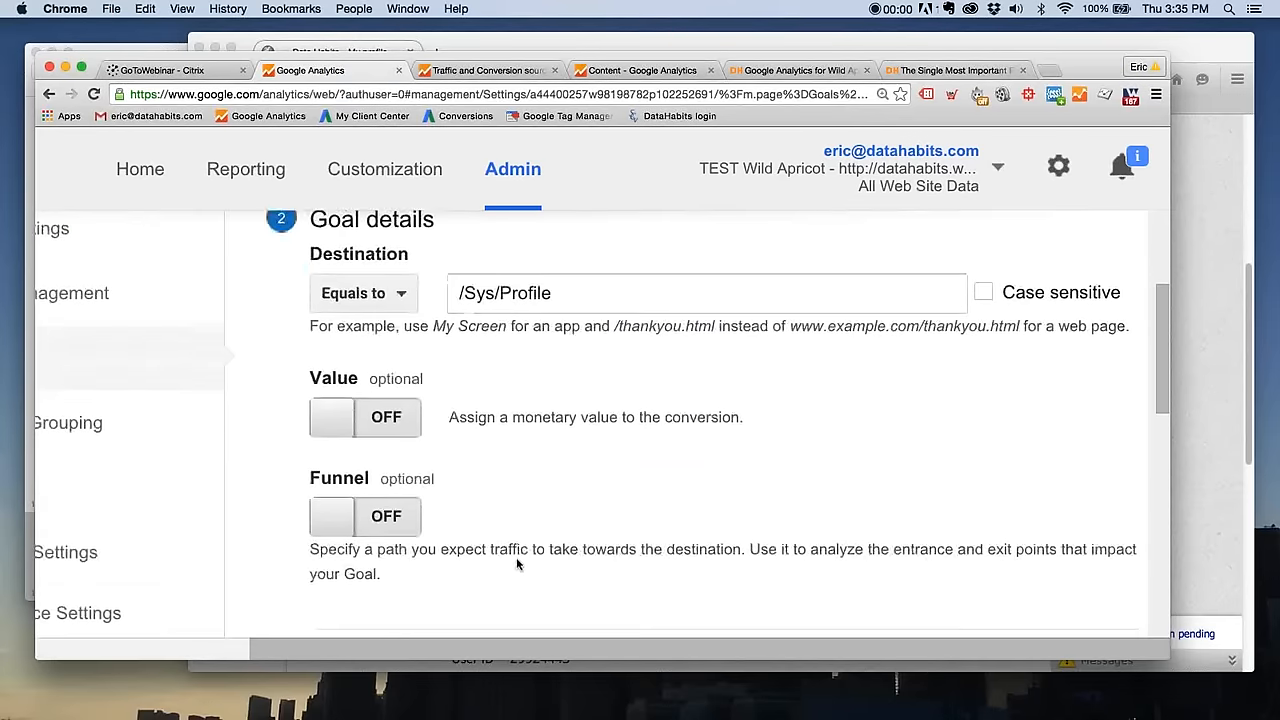
{"action": "scroll", "coordinate": [480, 550], "scroll_direction": "up", "scroll_amount": 4}
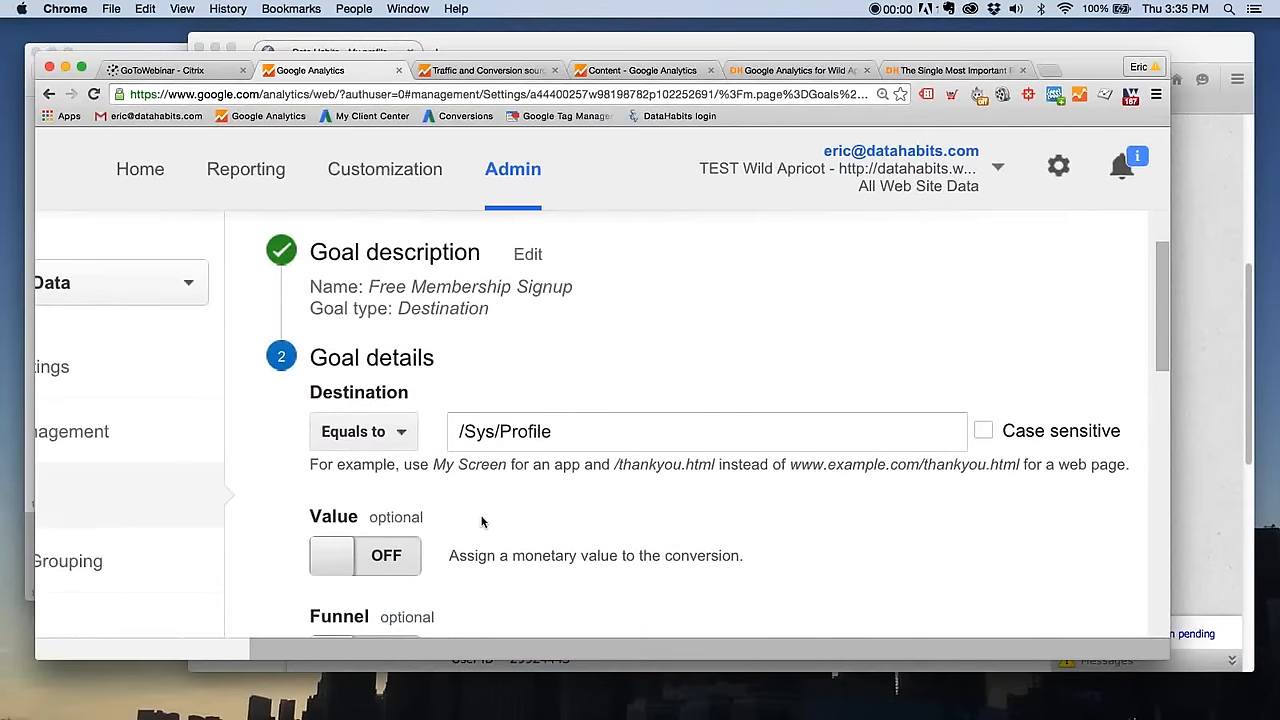
{"action": "scroll", "coordinate": [485, 516], "scroll_direction": "down", "scroll_amount": 1}
{"action": "scroll", "coordinate": [485, 516], "scroll_direction": "down", "scroll_amount": 1}
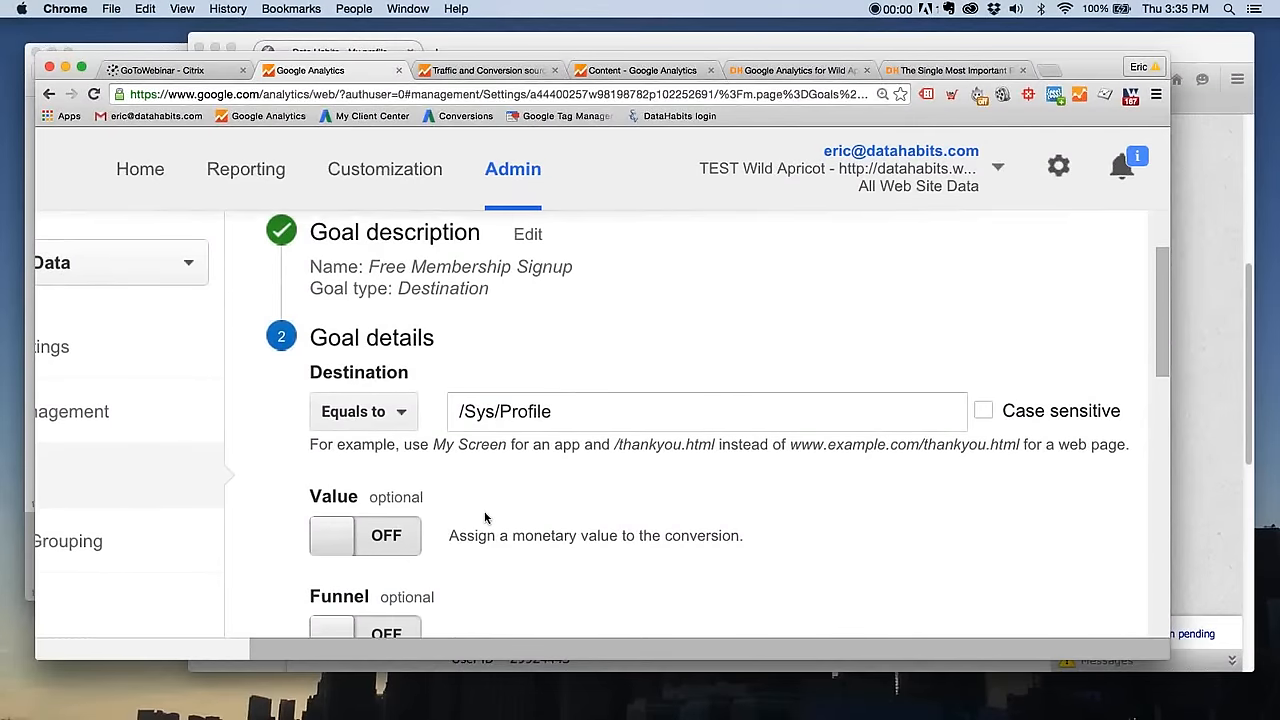
{"action": "scroll", "coordinate": [450, 522], "scroll_direction": "down", "scroll_amount": 3}
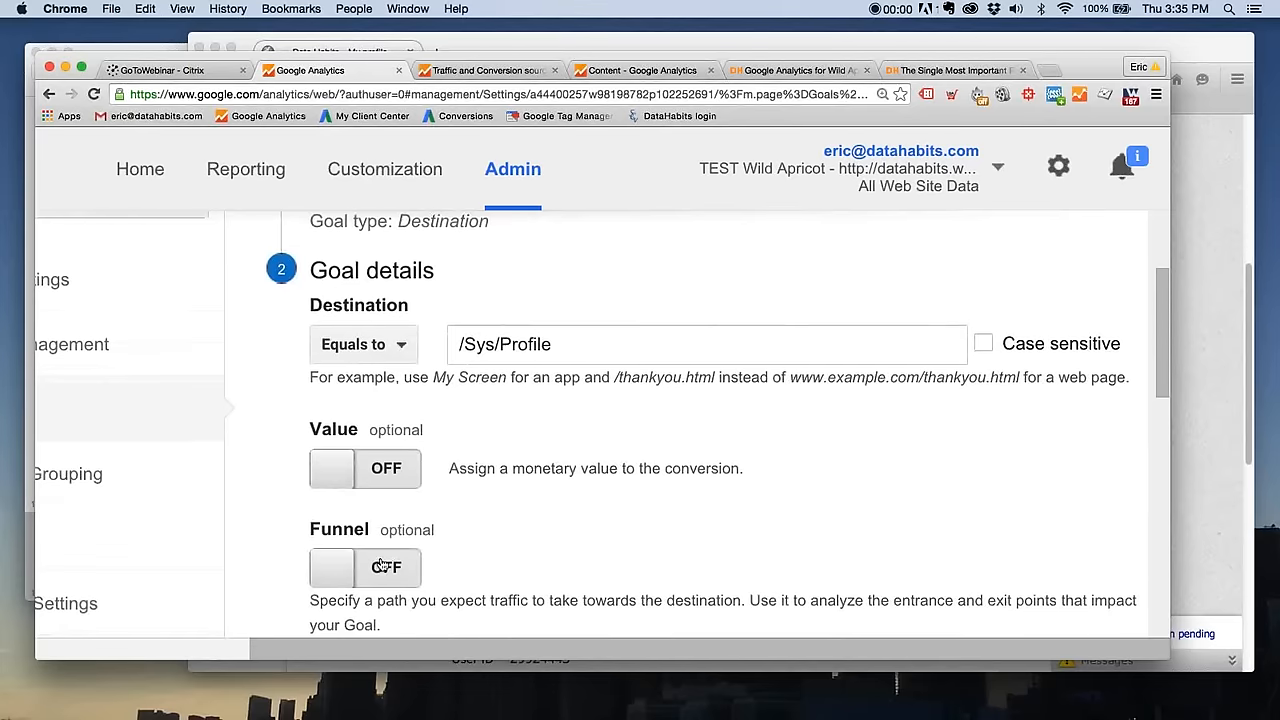
{"action": "scroll", "coordinate": [399, 552], "scroll_direction": "down", "scroll_amount": 1}
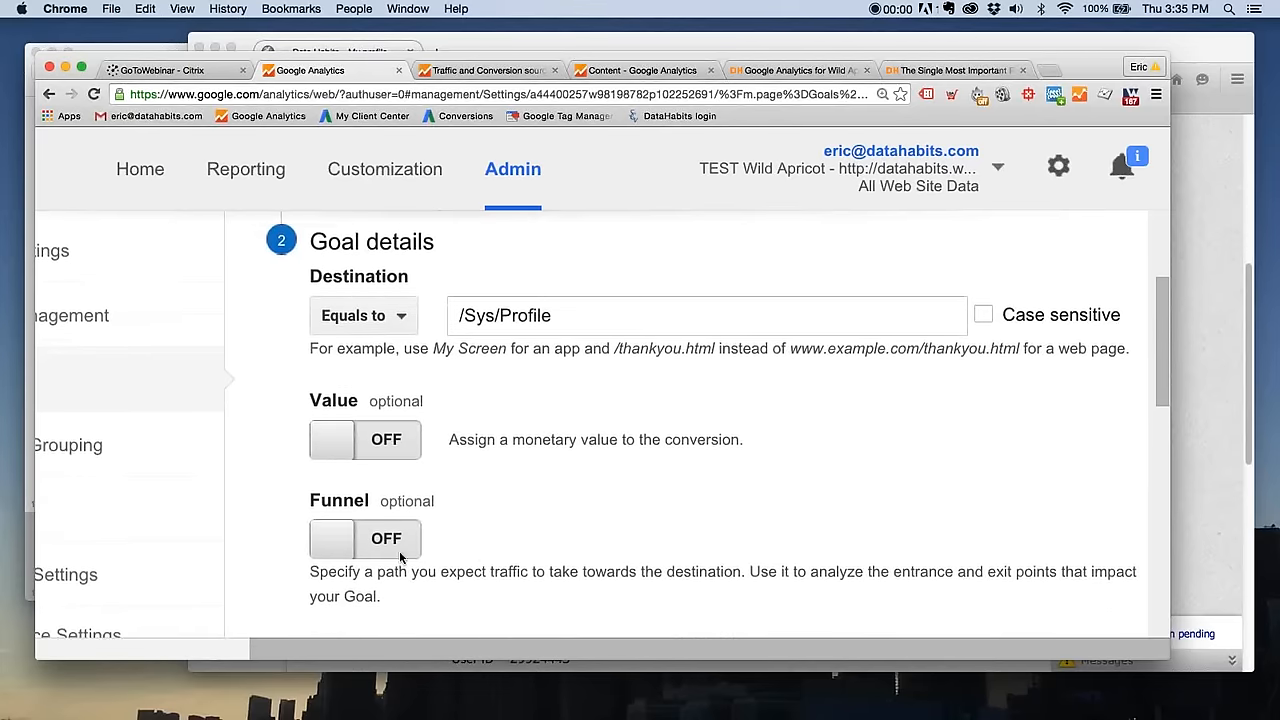
{"action": "scroll", "coordinate": [479, 542], "scroll_direction": "down", "scroll_amount": 5}
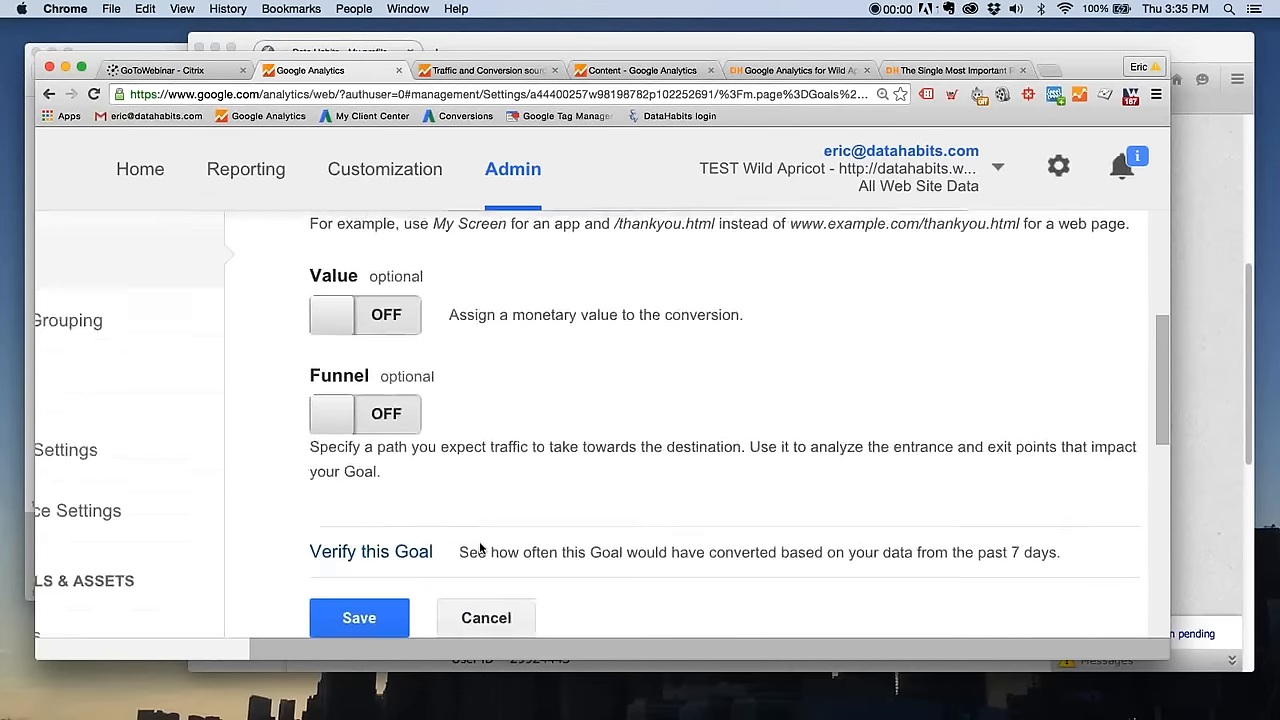
{"action": "scroll", "coordinate": [460, 545], "scroll_direction": "down", "scroll_amount": 5}
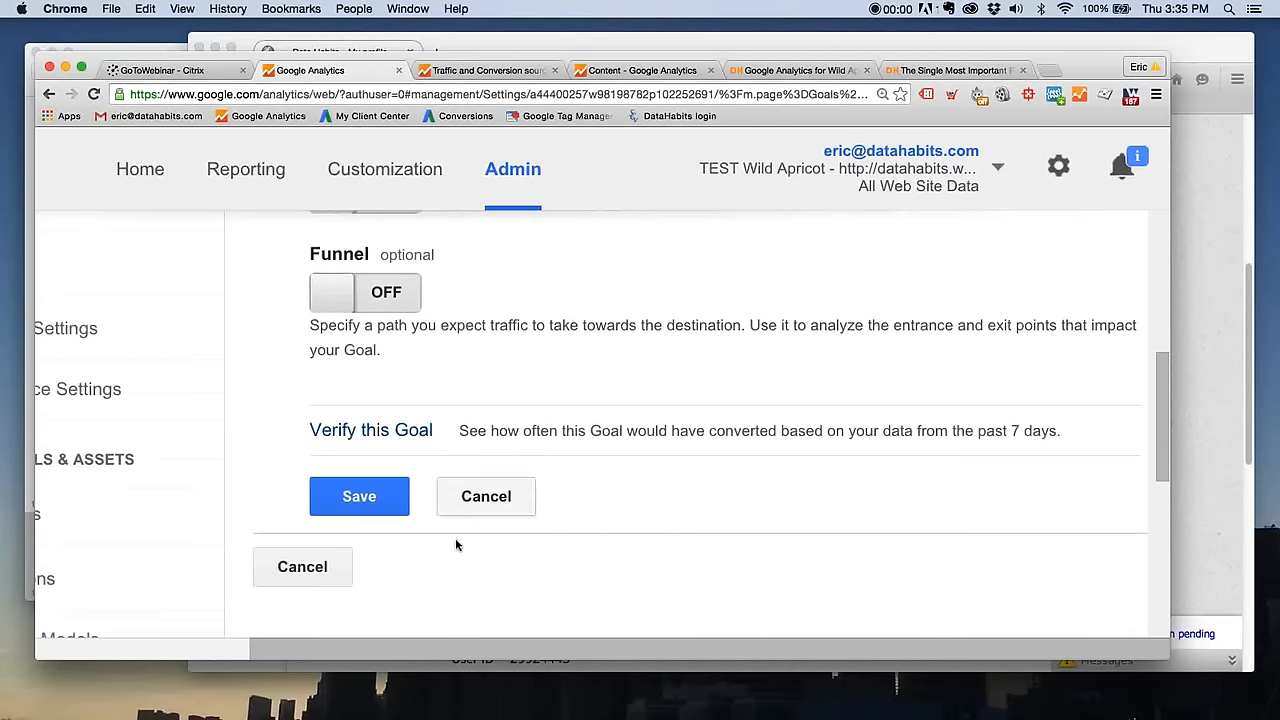
- Verify the goal against the data from the past 7 days and highlight the conversion rate in the result
{"action": "left_click", "coordinate": [364, 433]}
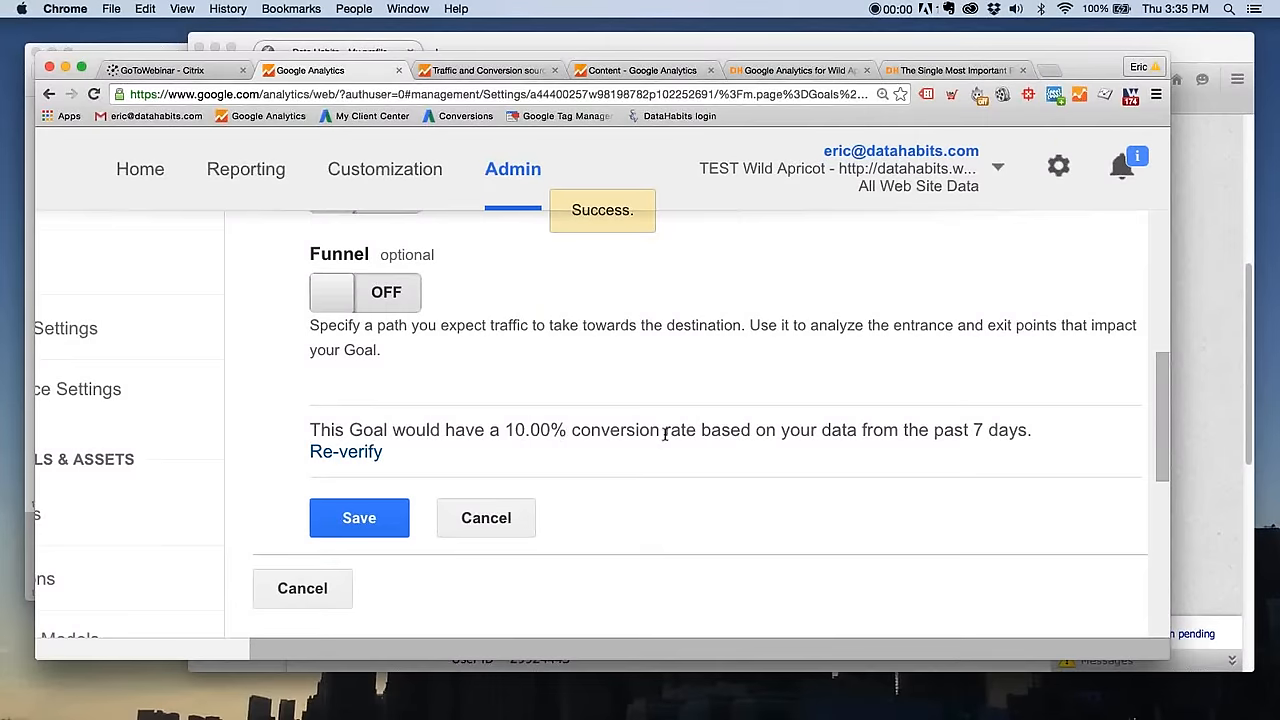
{"action": "left_click_drag", "start_coordinate": [567, 432], "coordinate": [703, 451]}
{"action": "left_click", "coordinate": [585, 430]}
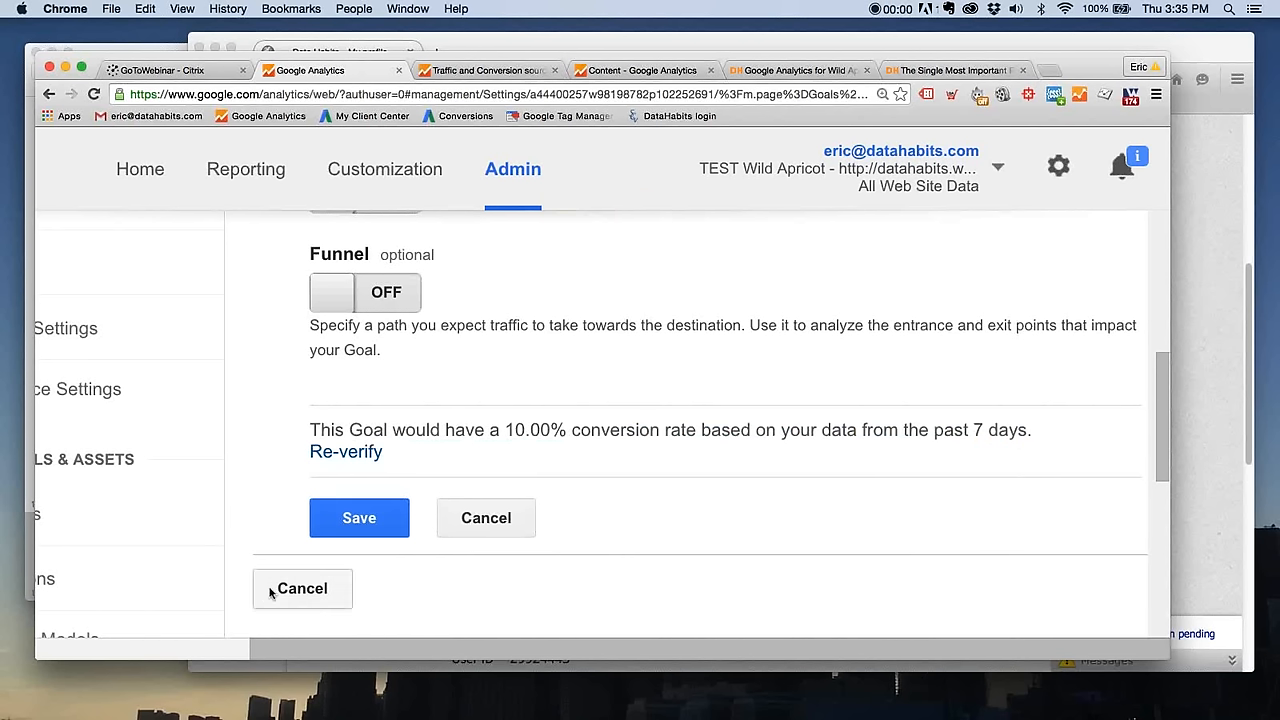
- Review the goal details once more and save the Free Membership Signup goal
{"action": "left_click", "coordinate": [393, 525]}
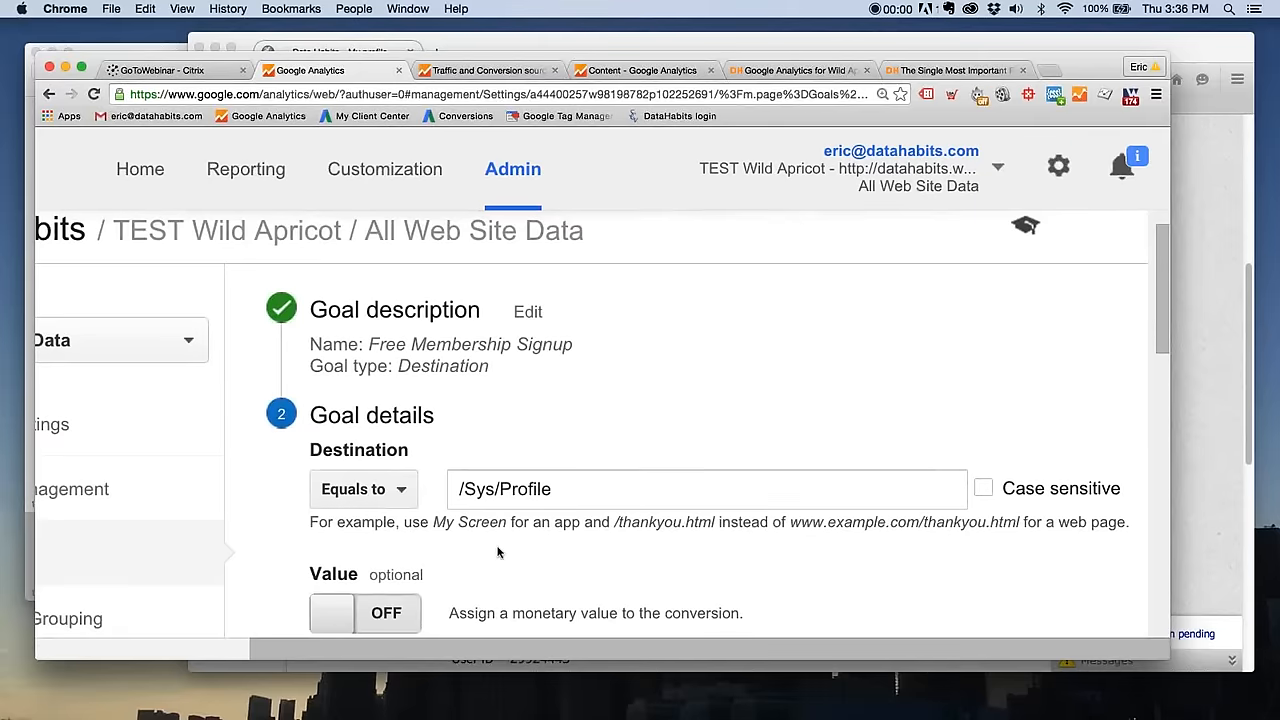
{"action": "scroll", "coordinate": [498, 552], "scroll_direction": "down", "scroll_amount": 5}
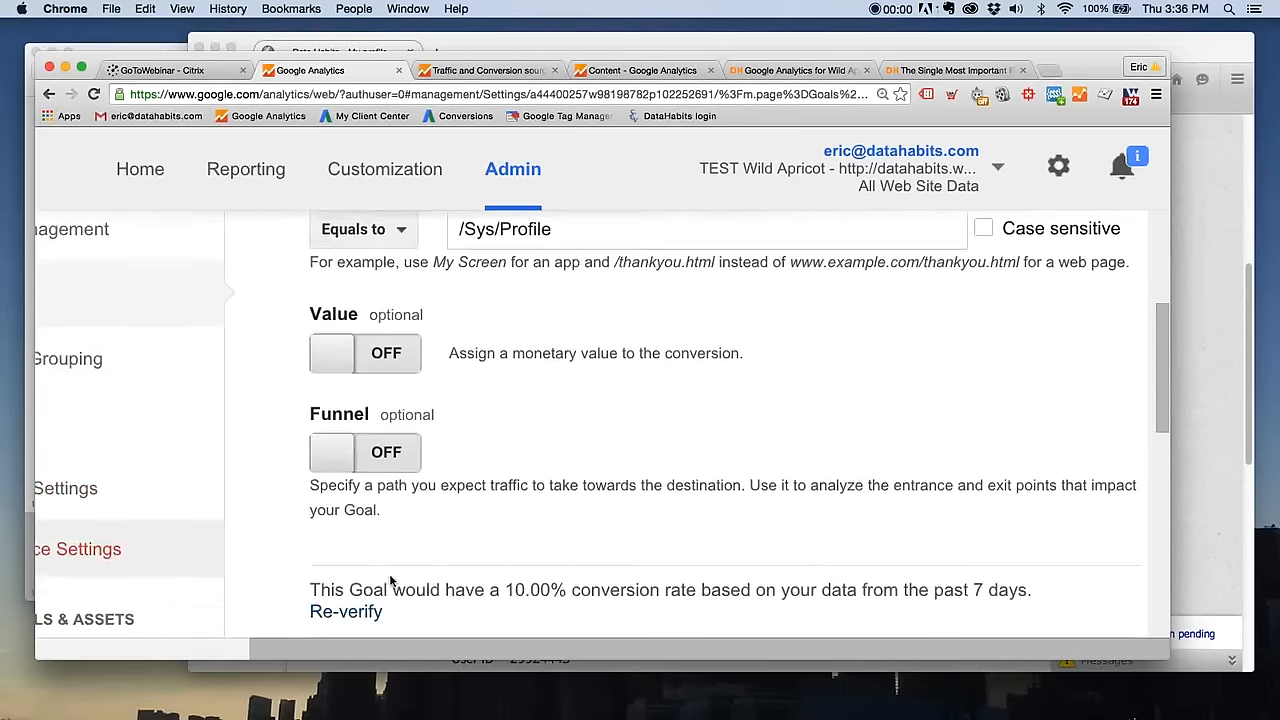
{"action": "scroll", "coordinate": [390, 580], "scroll_direction": "down", "scroll_amount": 3}
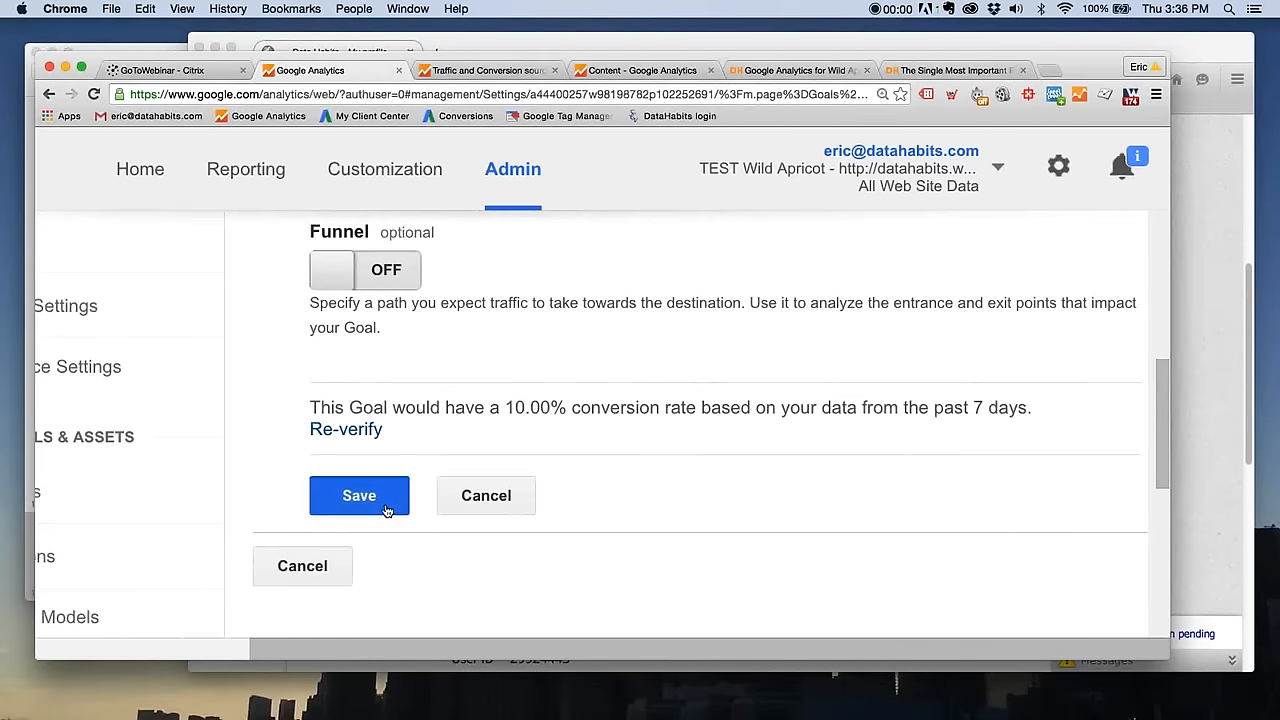
{"action": "left_click", "coordinate": [387, 510]}
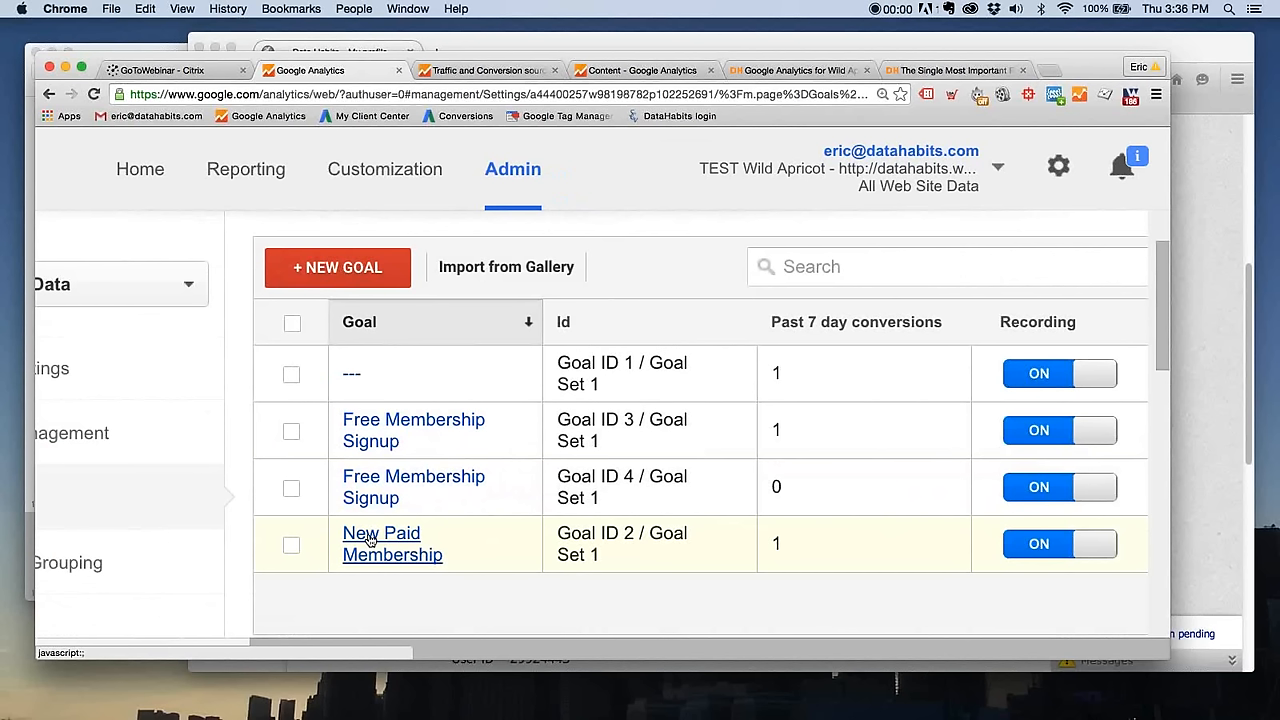
- Open the details of the New Paid Membership goal, examine its destination and funnel settings, and leave for the Reporting section
{"action": "left_click", "coordinate": [369, 541]}
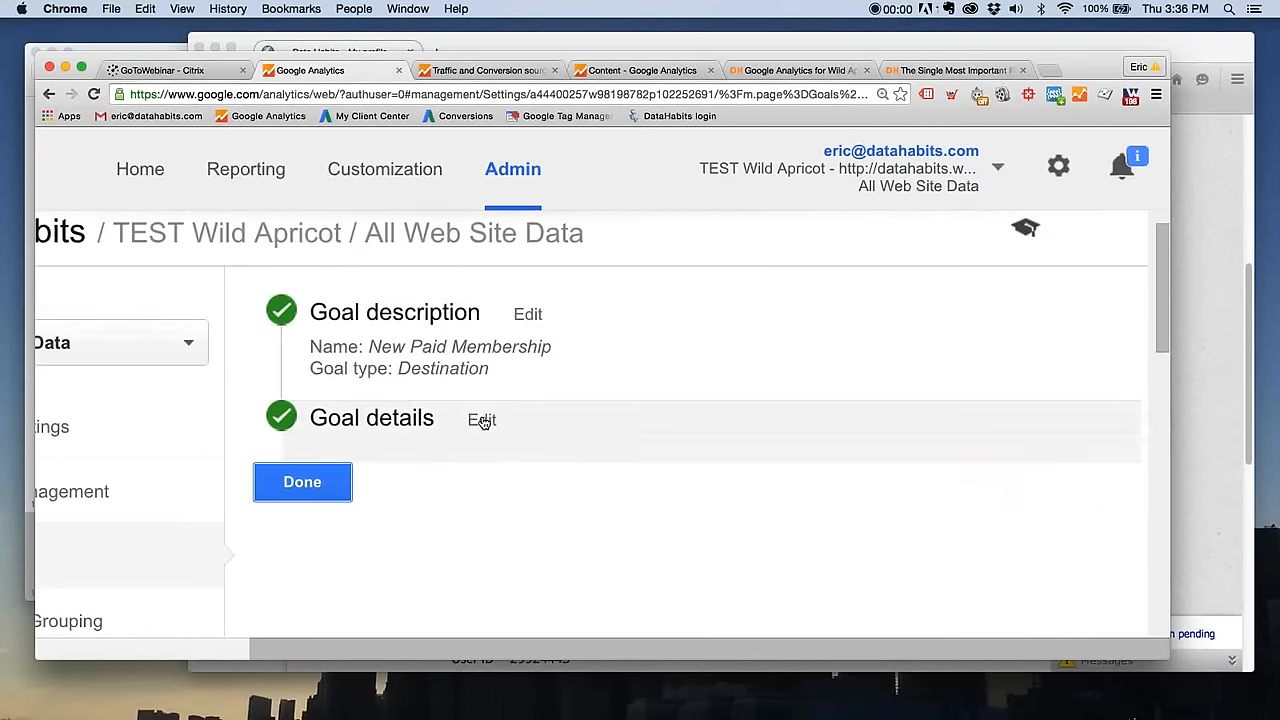
{"action": "left_click", "coordinate": [482, 420]}
{"action": "scroll", "coordinate": [571, 449], "scroll_direction": "down", "scroll_amount": 1}
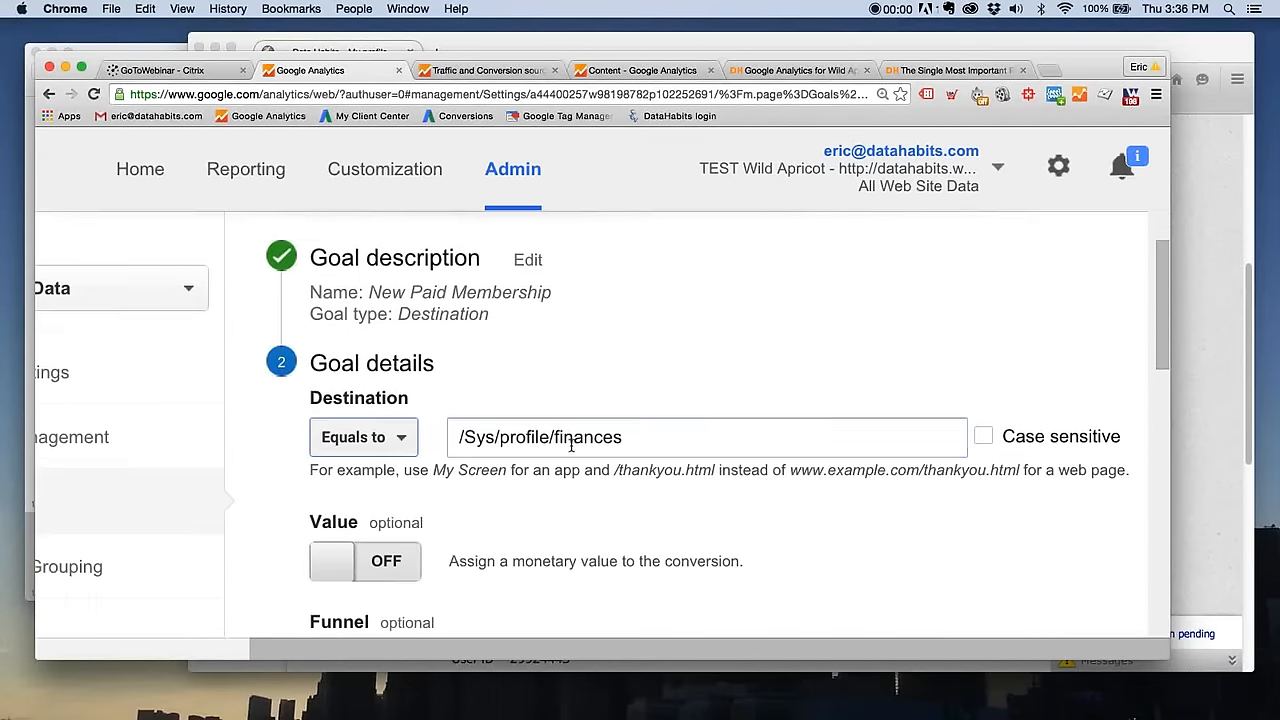
{"action": "left_click_drag", "start_coordinate": [749, 434], "coordinate": [427, 434]}
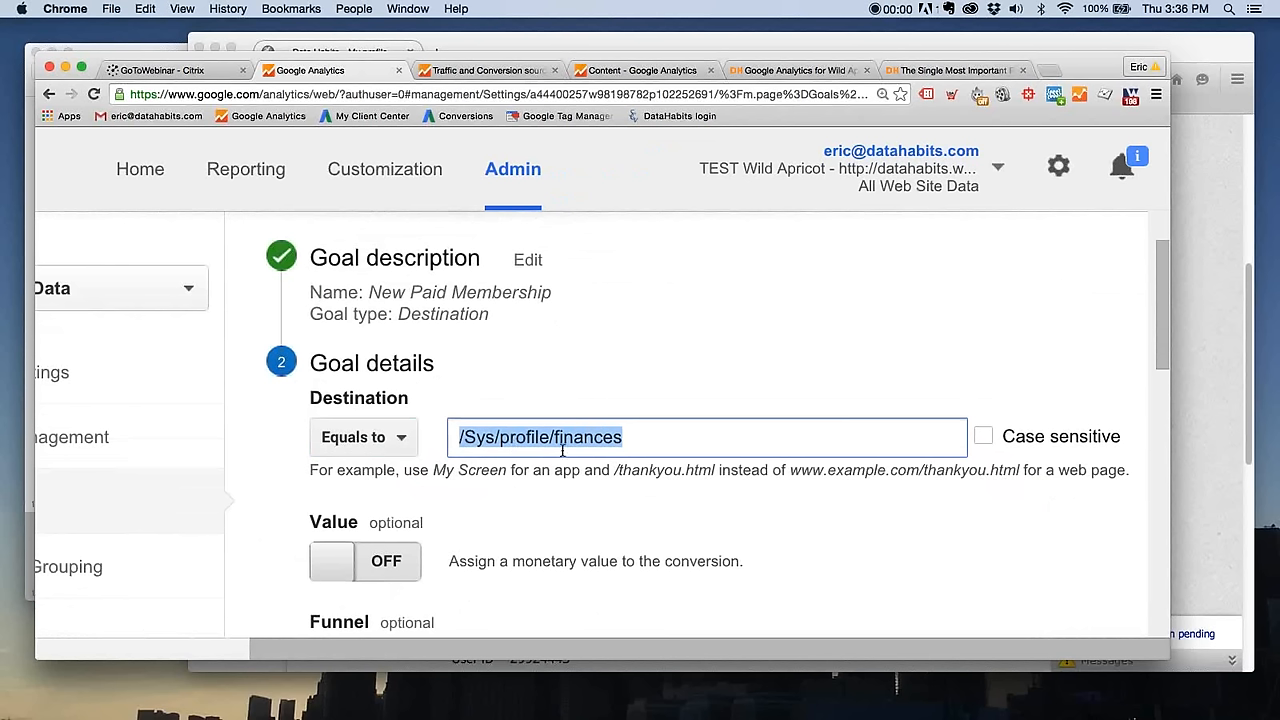
{"action": "left_click", "coordinate": [628, 438]}
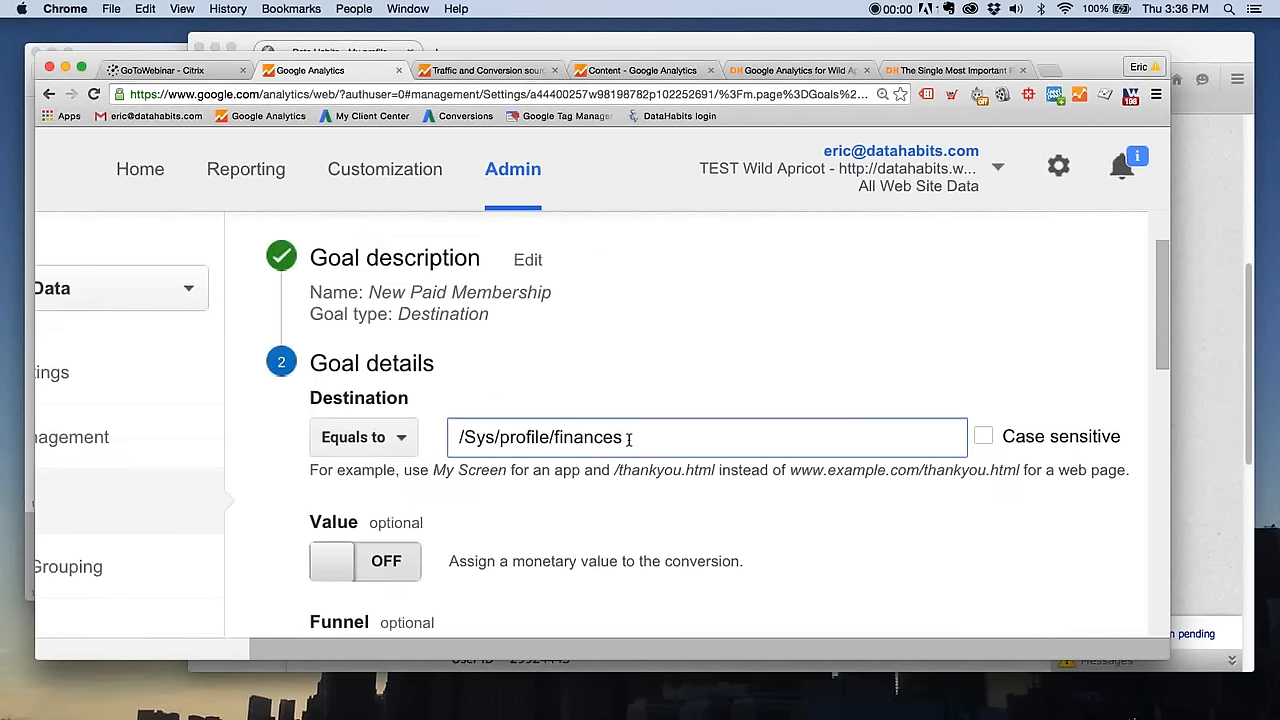
{"action": "scroll", "coordinate": [629, 475], "scroll_direction": "down", "scroll_amount": 1}
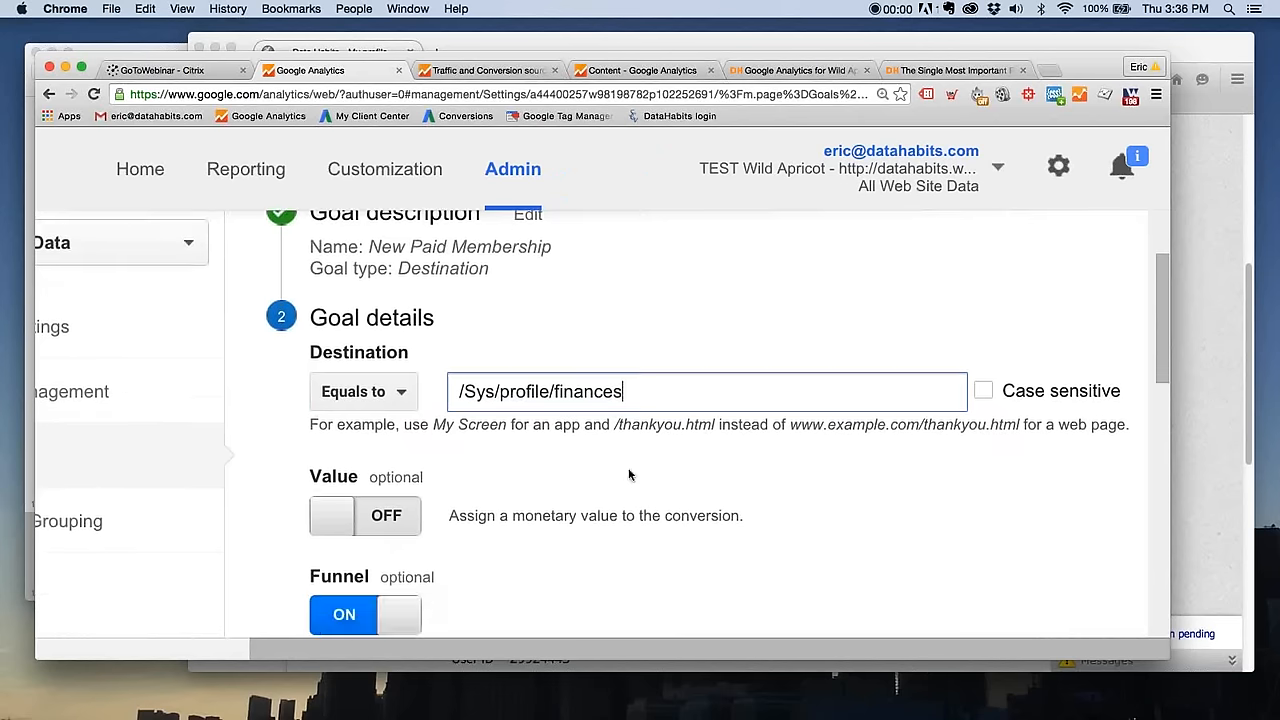
{"action": "scroll", "coordinate": [629, 475], "scroll_direction": "down", "scroll_amount": 1}
{"action": "scroll", "coordinate": [508, 586], "scroll_direction": "down", "scroll_amount": 4}
{"action": "scroll", "coordinate": [460, 563], "scroll_direction": "up", "scroll_amount": 8}
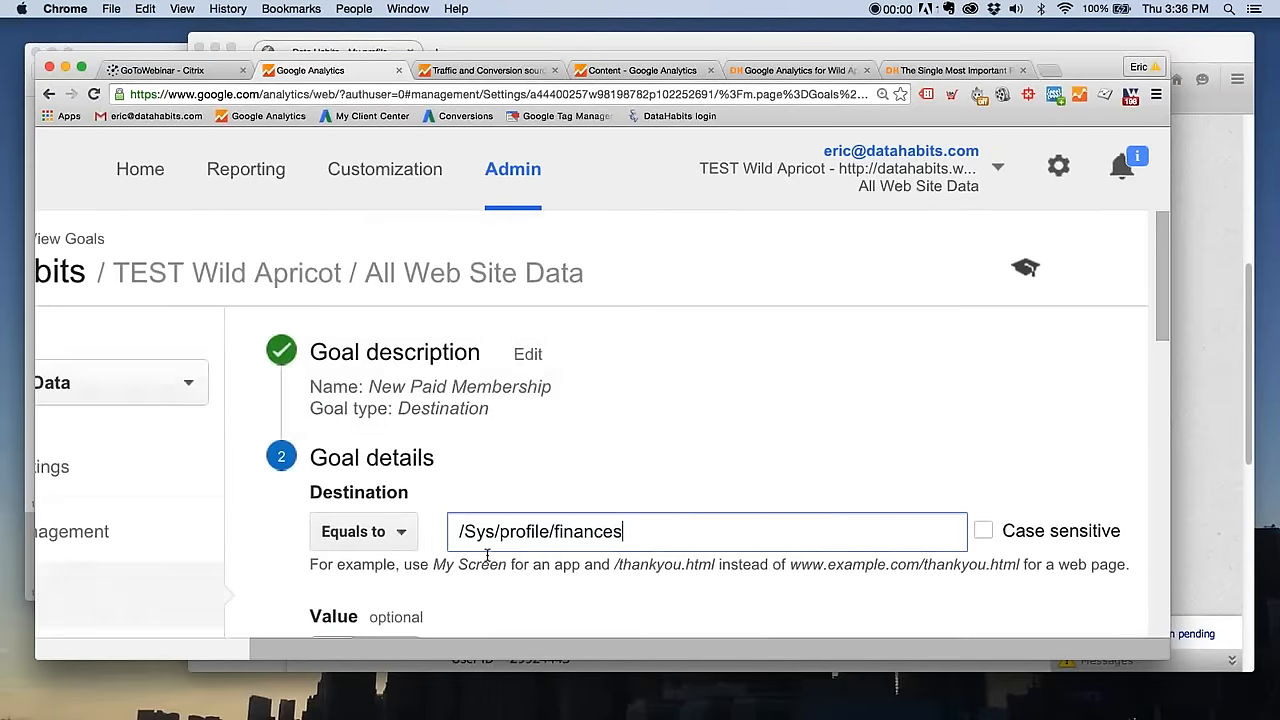
{"action": "left_click", "coordinate": [241, 178]}
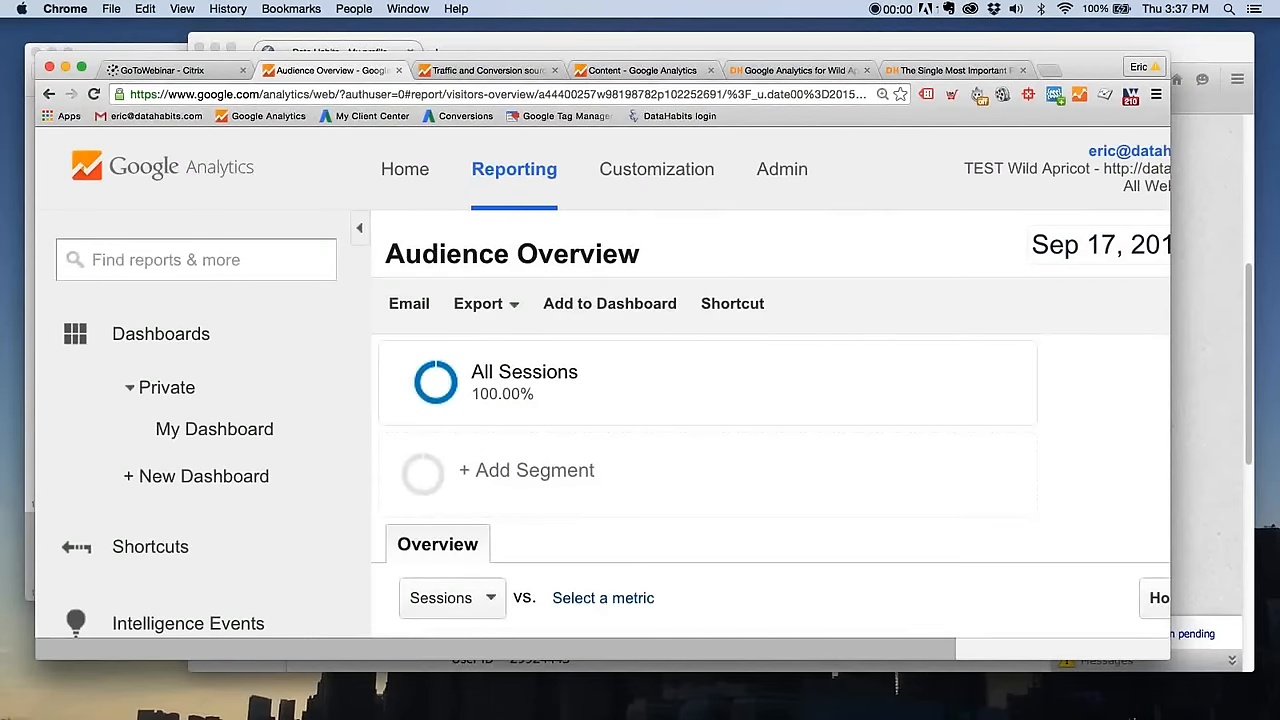
- Switch to Keynote, play the slideshow from the Finish Line slide, and advance to the Destination Goal slide
{"action": "key", "text": "super+Tab"}
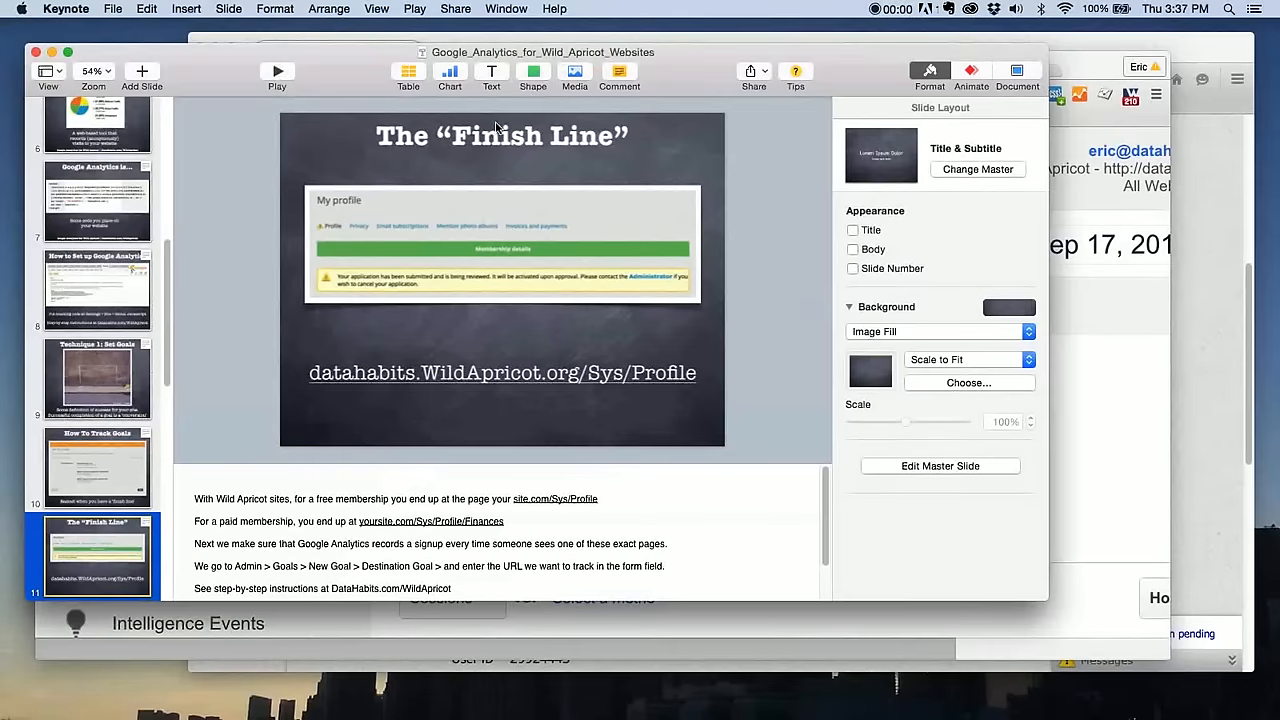
{"action": "left_click", "coordinate": [277, 74]}
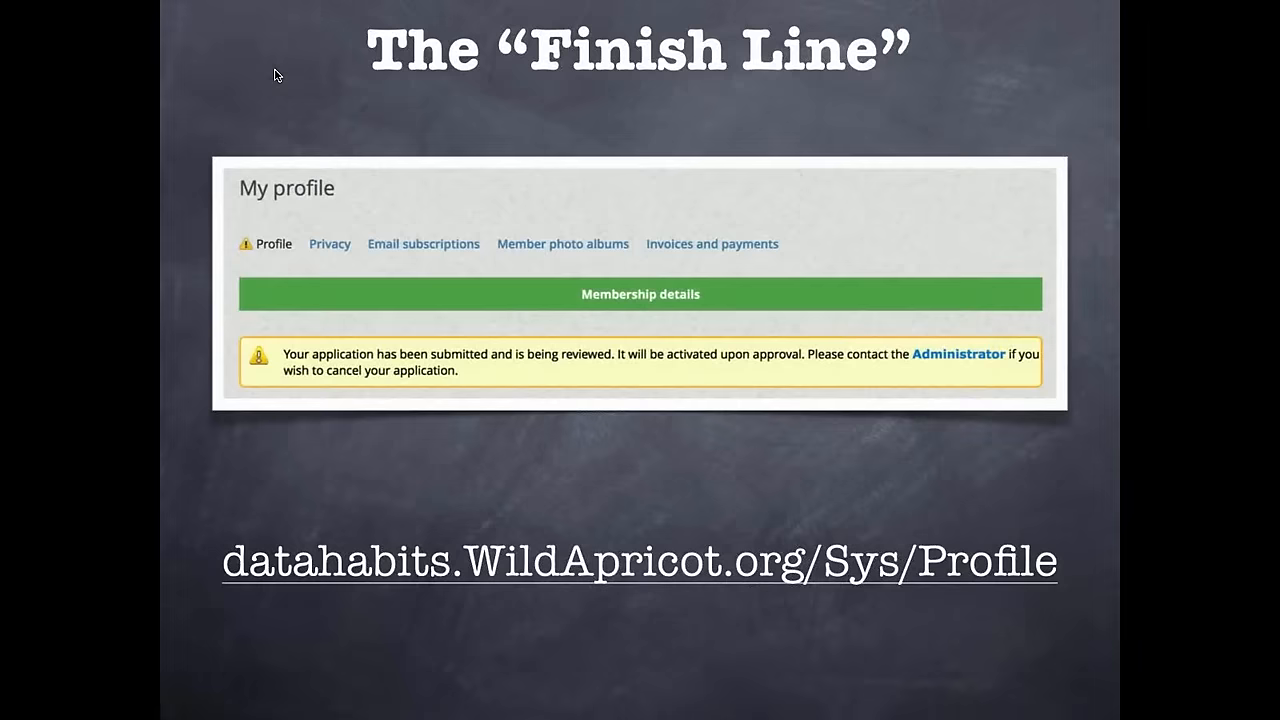
{"action": "key", "text": "Right"}
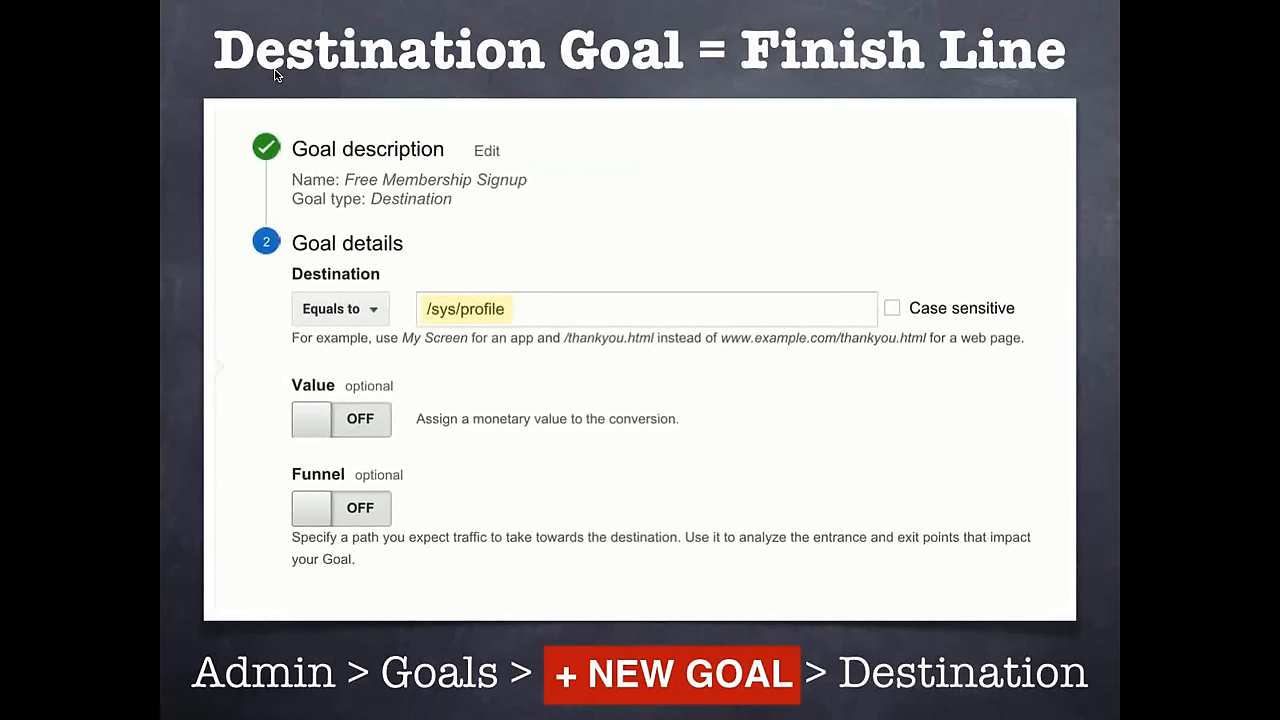